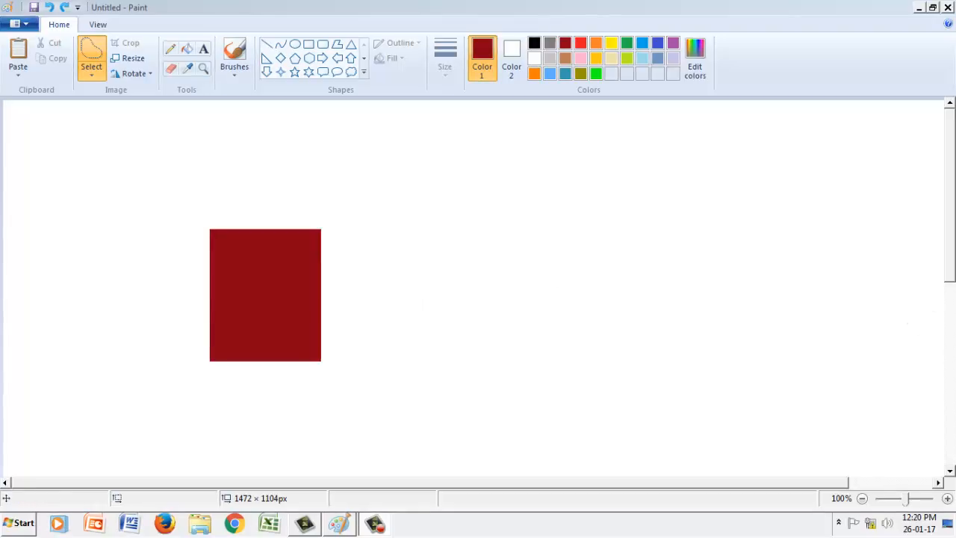
# Free-form select the red rectangle's upper-left corner and move the piece over its lower-right corner.
pyautogui.moveTo(951, 186); pyautogui.dragTo(952, 194)
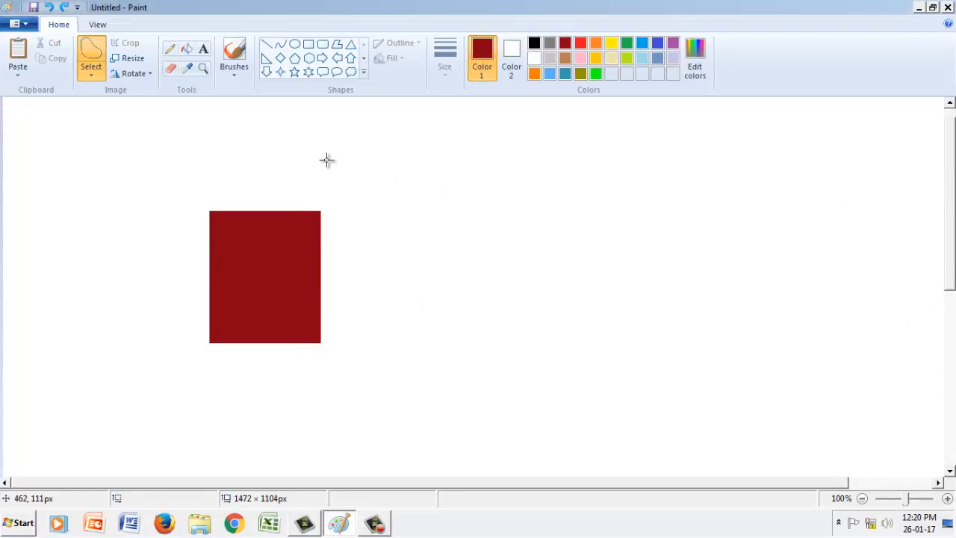
pyautogui.click(94, 76)
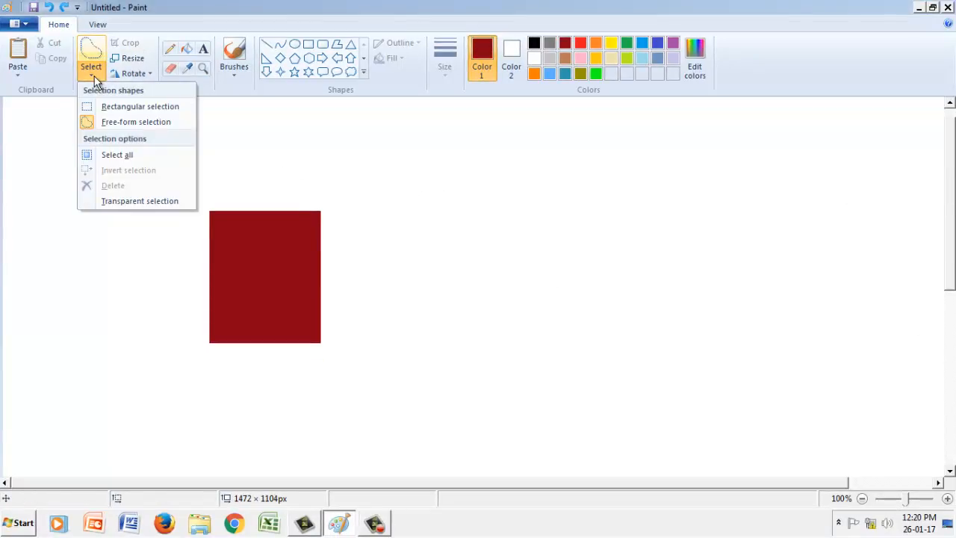
pyautogui.click(224, 179)
pyautogui.moveTo(223, 179)
pyautogui.mouseDown()
pyautogui.moveTo(267, 246)
pyautogui.moveTo(230, 278)
pyautogui.moveTo(179, 251)
pyautogui.moveTo(169, 202)
pyautogui.moveTo(184, 174)
pyautogui.moveTo(222, 173)
pyautogui.mouseUp()
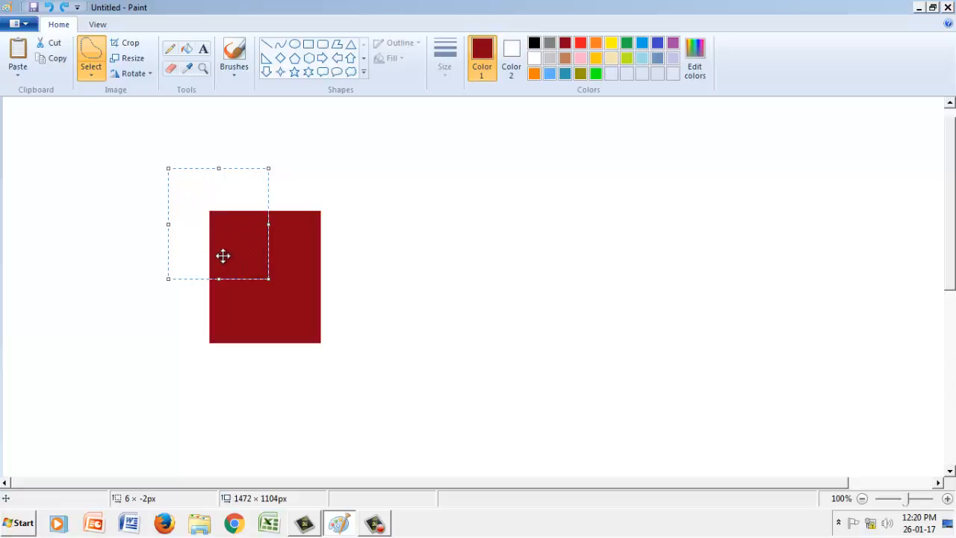
pyautogui.moveTo(216, 255); pyautogui.dragTo(291, 320)
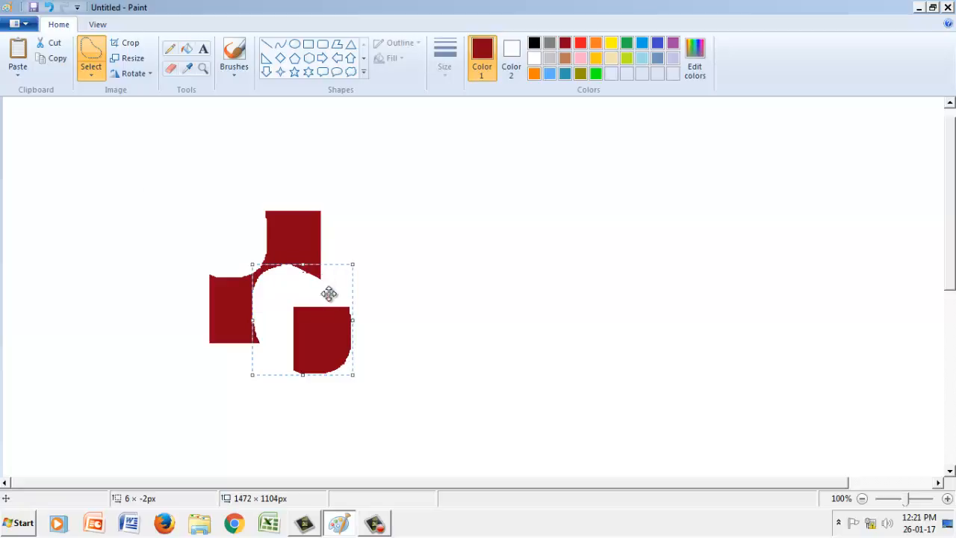
pyautogui.moveTo(296, 297); pyautogui.dragTo(298, 297)
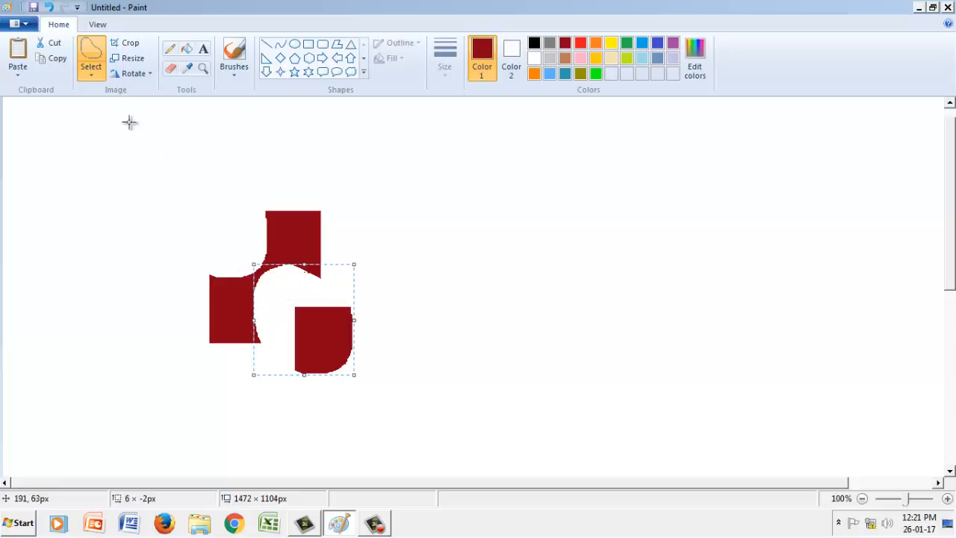
# Turn on Transparent selection, move the cut piece slightly further down and to the right, and deselect it.
pyautogui.click(98, 78)
pyautogui.click(111, 200)
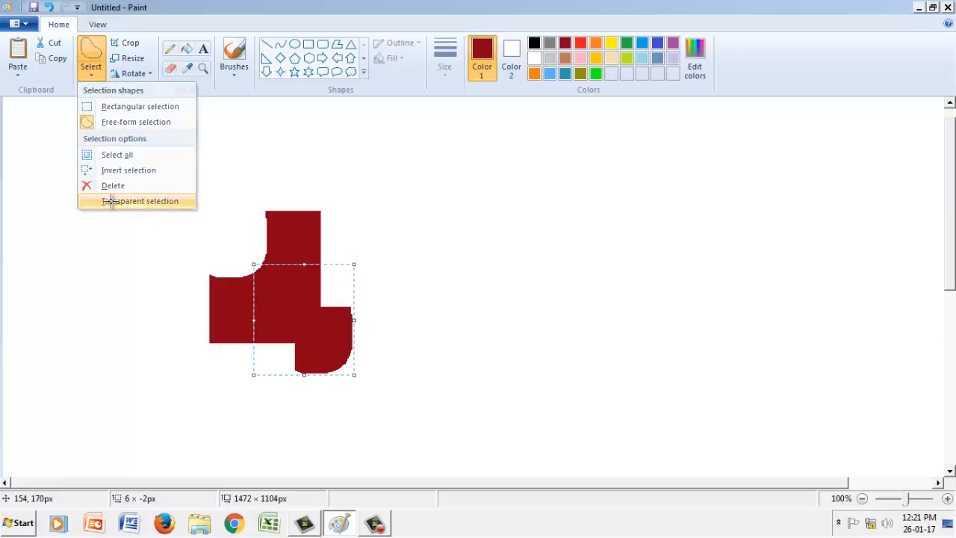
pyautogui.click(91, 75)
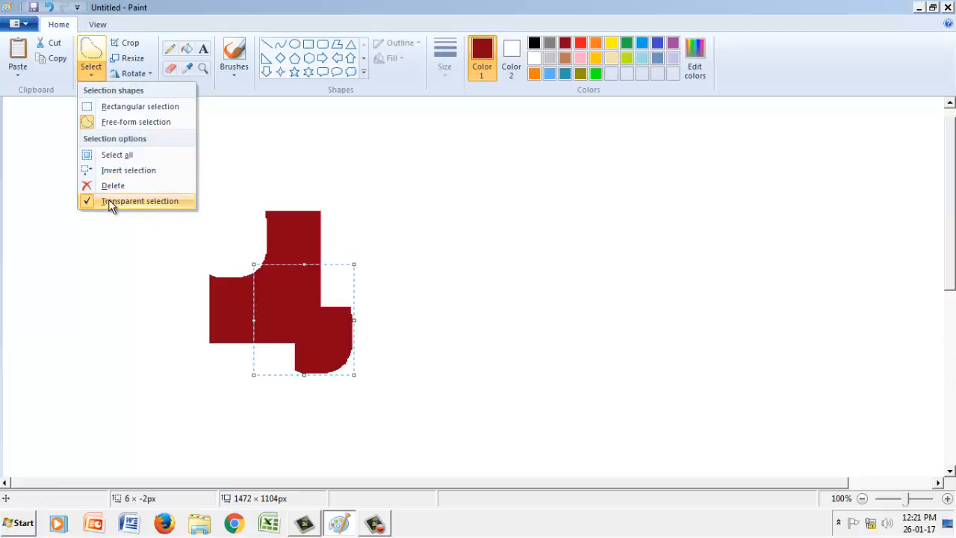
pyautogui.click(350, 9)
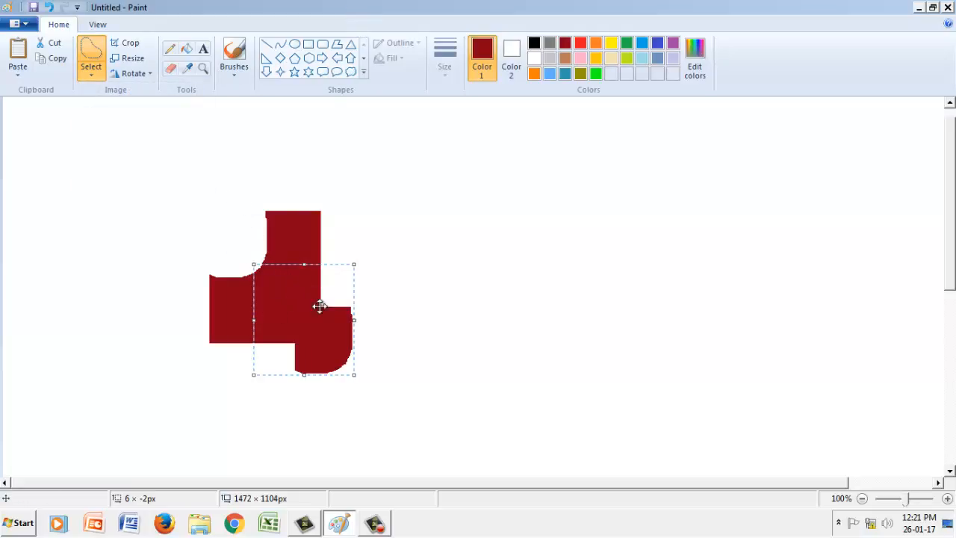
pyautogui.moveTo(287, 302); pyautogui.dragTo(334, 344)
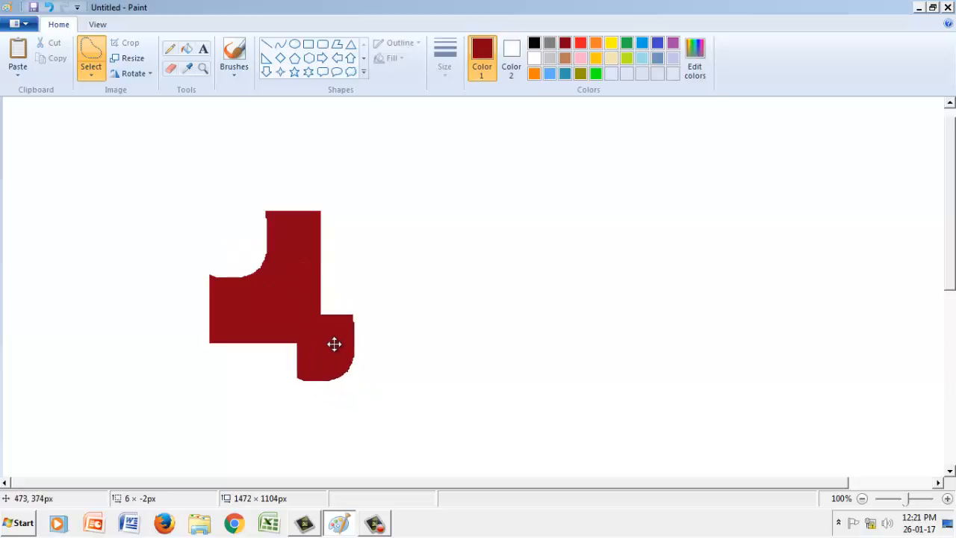
pyautogui.click(434, 331)
# Try moving everything outside a free-form selection around the shape's top by inverting the selection, and undo the move.
pyautogui.click(82, 78)
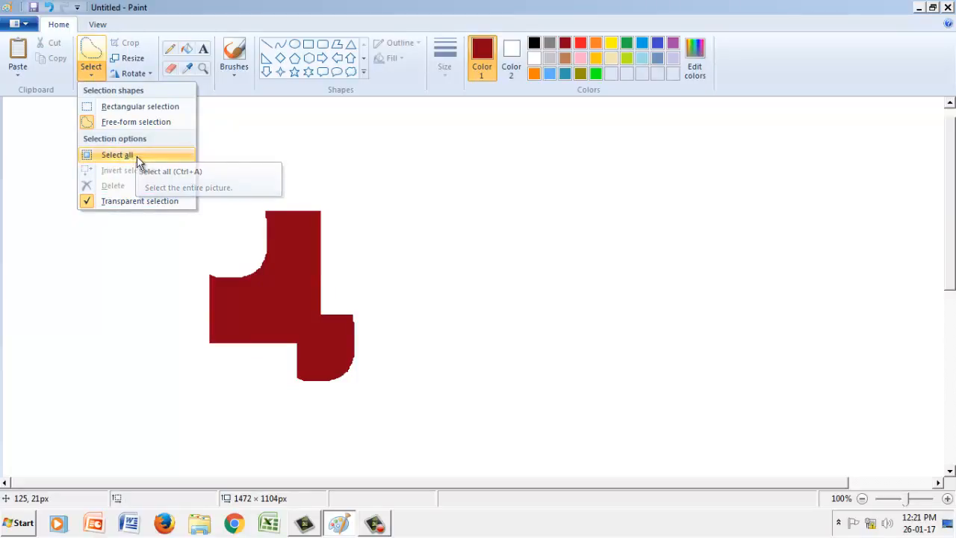
pyautogui.click(136, 122)
pyautogui.moveTo(250, 184)
pyautogui.mouseDown()
pyautogui.moveTo(320, 253)
pyautogui.moveTo(357, 266)
pyautogui.moveTo(353, 197)
pyautogui.moveTo(266, 167)
pyautogui.mouseUp()
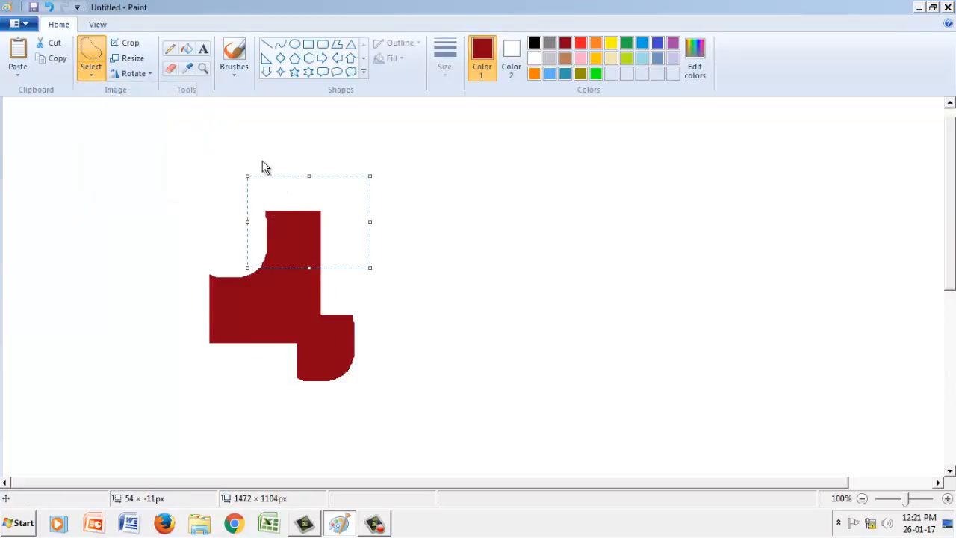
pyautogui.click(102, 73)
pyautogui.click(120, 169)
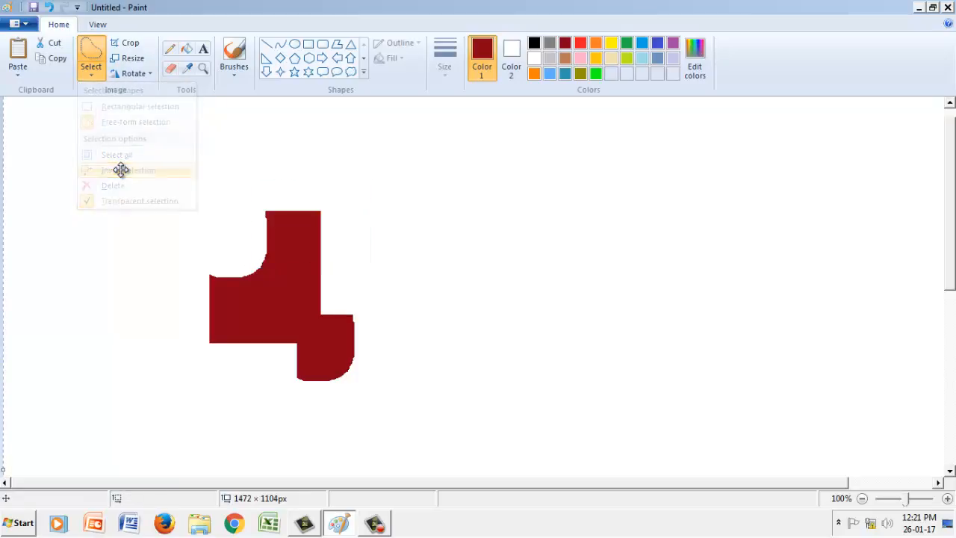
pyautogui.moveTo(295, 248); pyautogui.dragTo(284, 284)
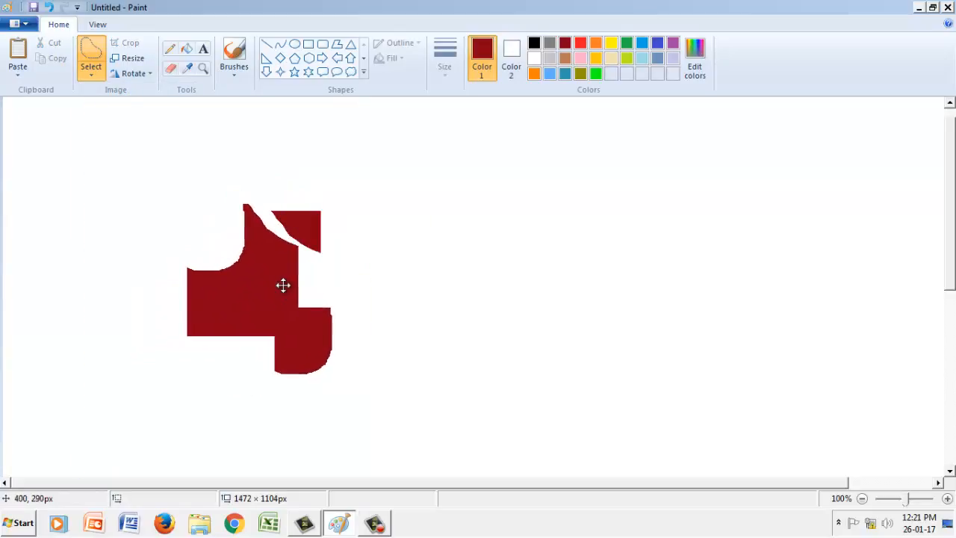
pyautogui.click(47, 8)
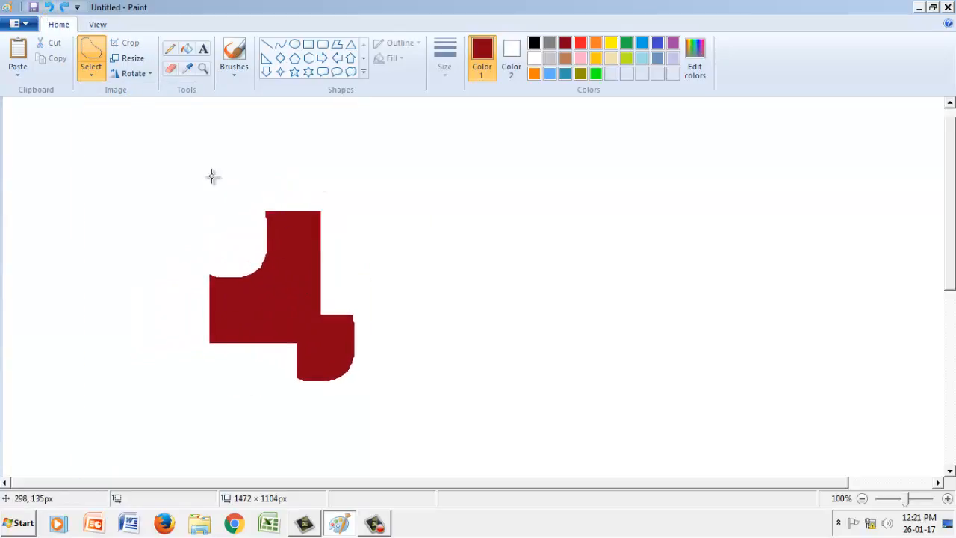
# Free-form select a large area around the whole red shape and invert the selection.
pyautogui.click(101, 79)
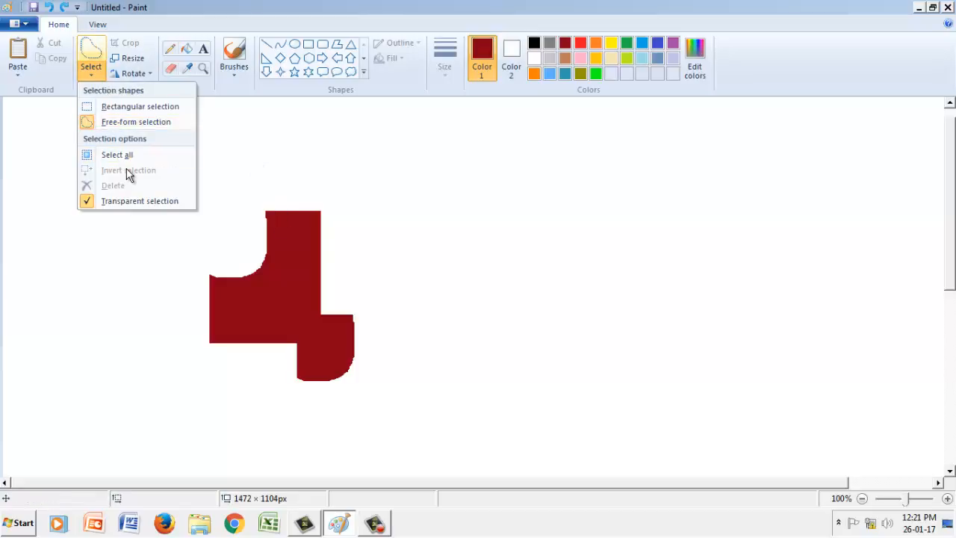
pyautogui.click(356, 201)
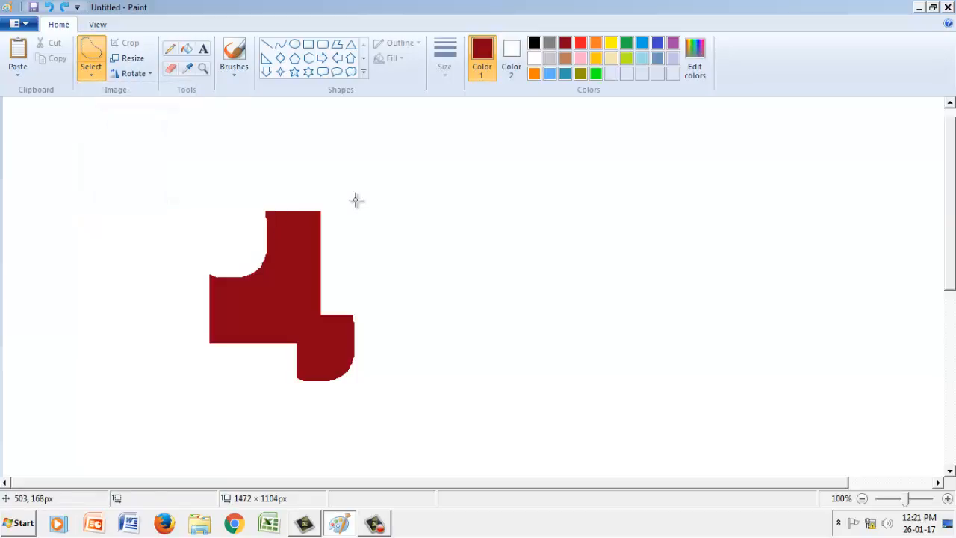
pyautogui.moveTo(355, 200)
pyautogui.mouseDown()
pyautogui.moveTo(181, 301)
pyautogui.moveTo(279, 430)
pyautogui.moveTo(633, 415)
pyautogui.moveTo(592, 201)
pyautogui.moveTo(372, 186)
pyautogui.mouseUp()
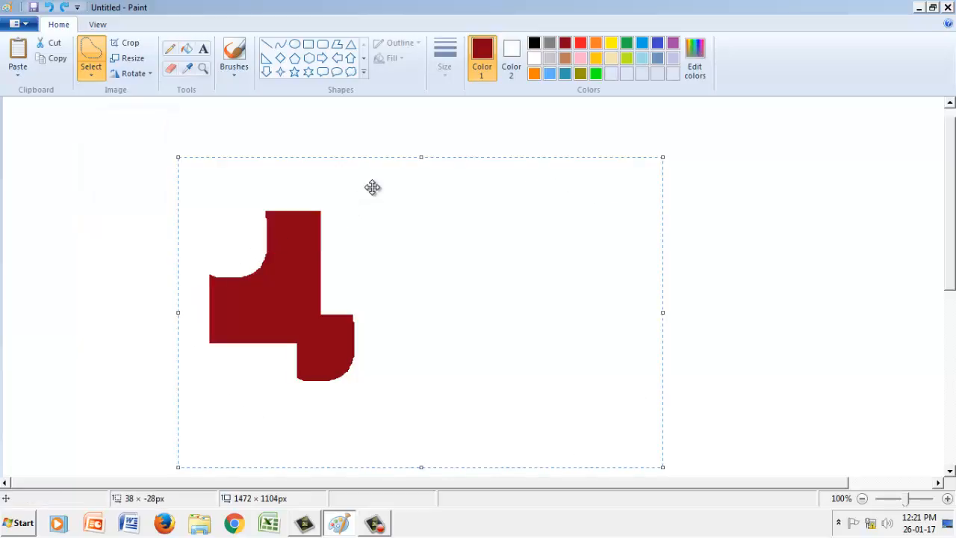
pyautogui.click(100, 70)
pyautogui.click(124, 168)
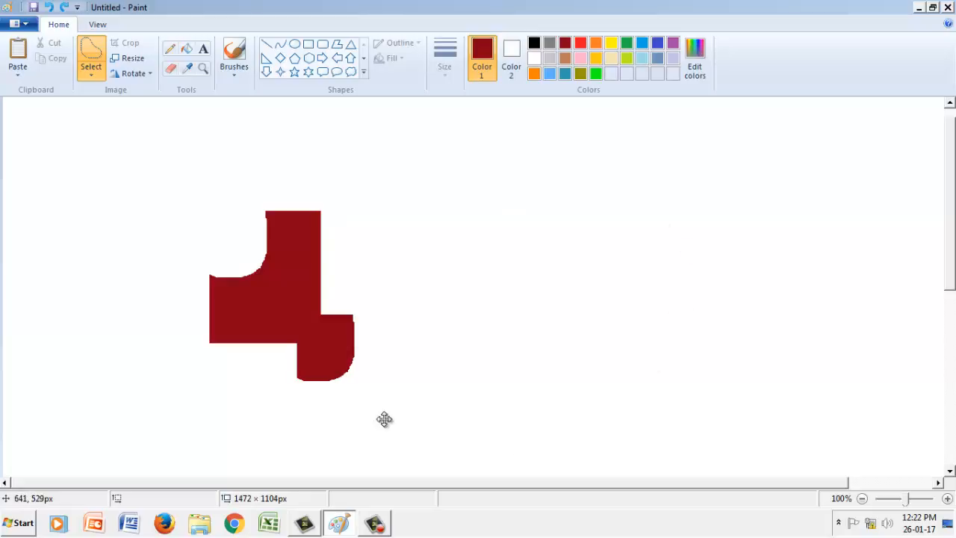
# Try moving a free-form selection of the shape's top part up and to the right, and undo the move.
pyautogui.moveTo(225, 144); pyautogui.dragTo(237, 218)
pyautogui.moveTo(260, 188); pyautogui.dragTo(480, 147)
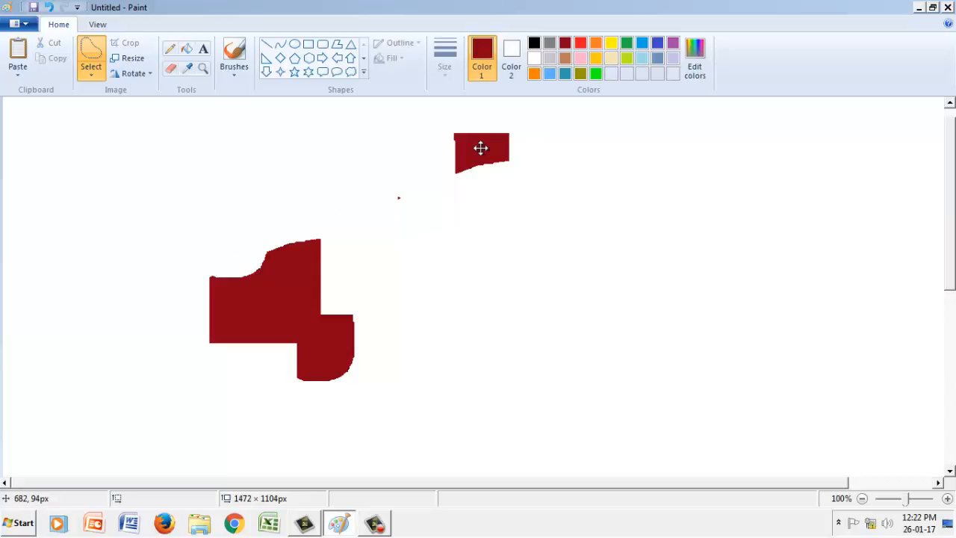
pyautogui.click(48, 10)
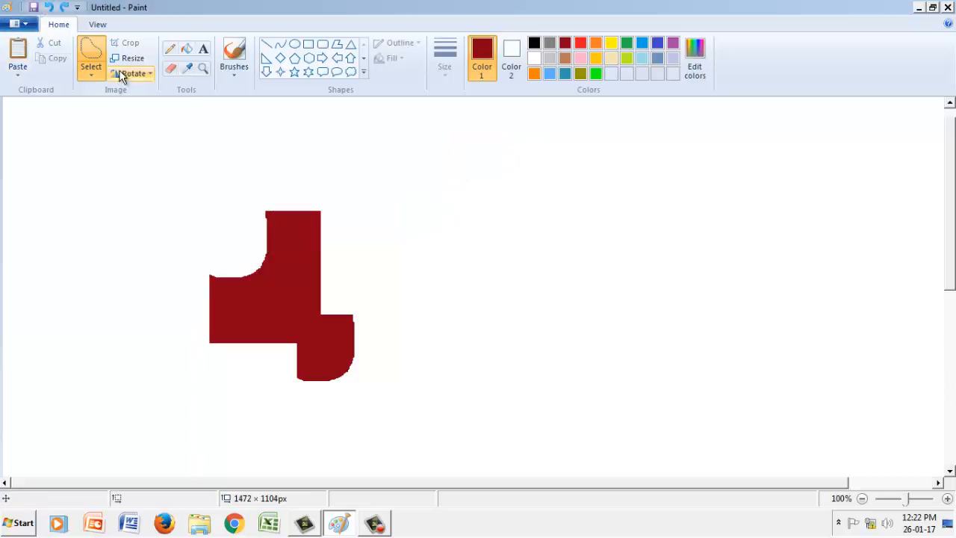
pyautogui.click(99, 74)
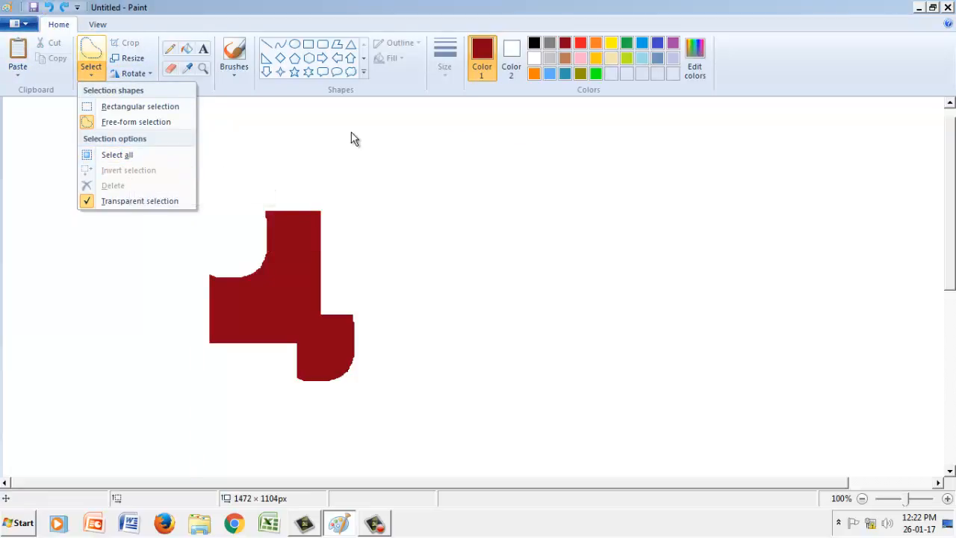
pyautogui.click(376, 13)
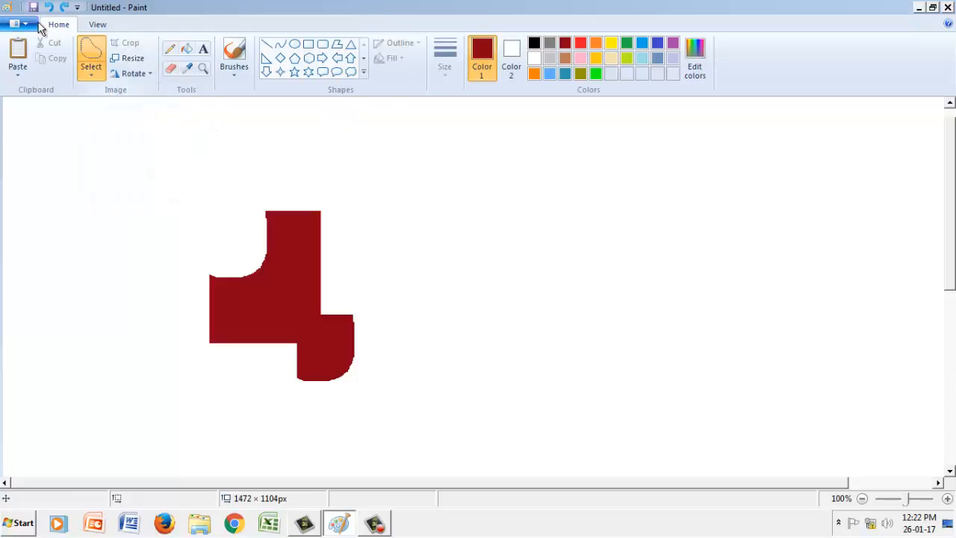
# Open the rooster02Icon picture in place of the untitled drawing.
pyautogui.click(36, 24)
pyautogui.click(193, 62)
pyautogui.click(498, 263)
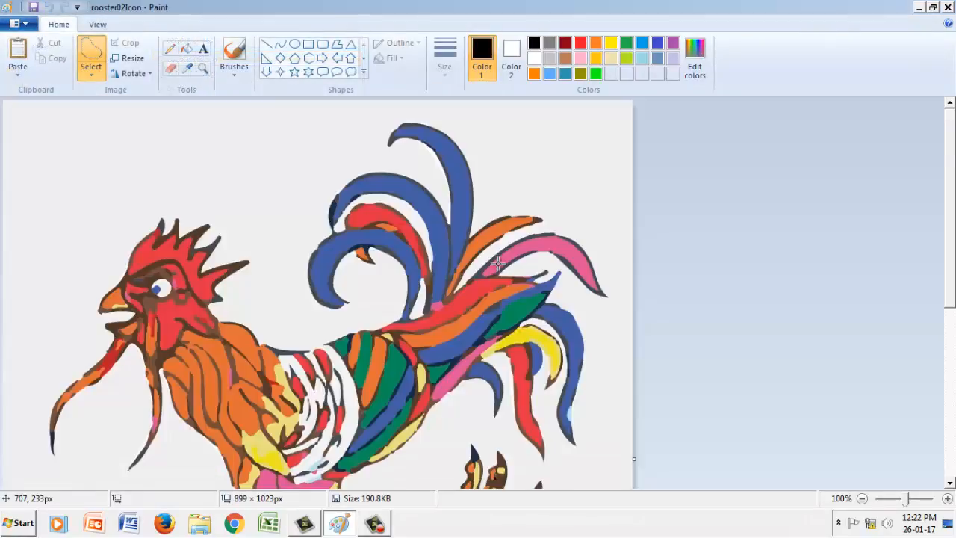
# Draw a small black-outlined square in the empty area above and to the left of the rooster's head.
pyautogui.moveTo(949, 128); pyautogui.dragTo(952, 170)
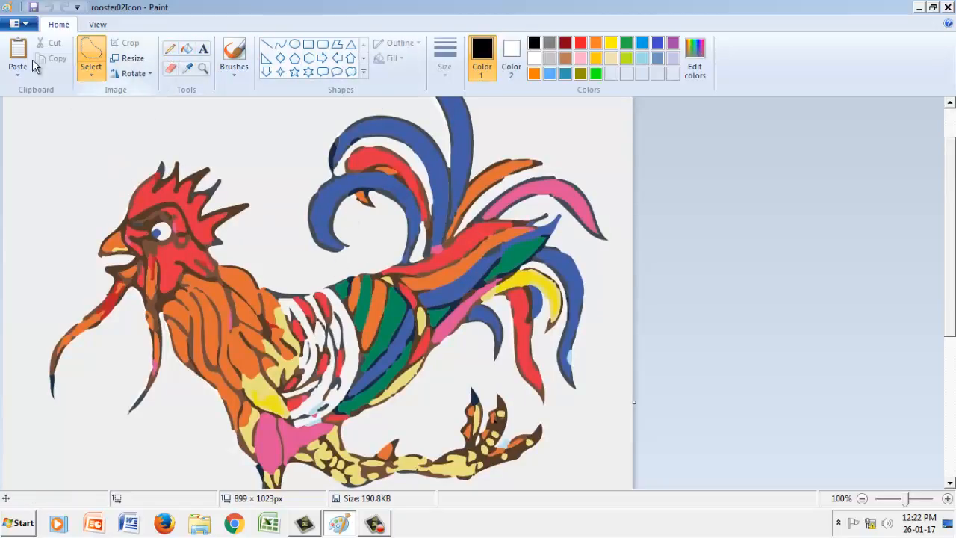
pyautogui.click(308, 43)
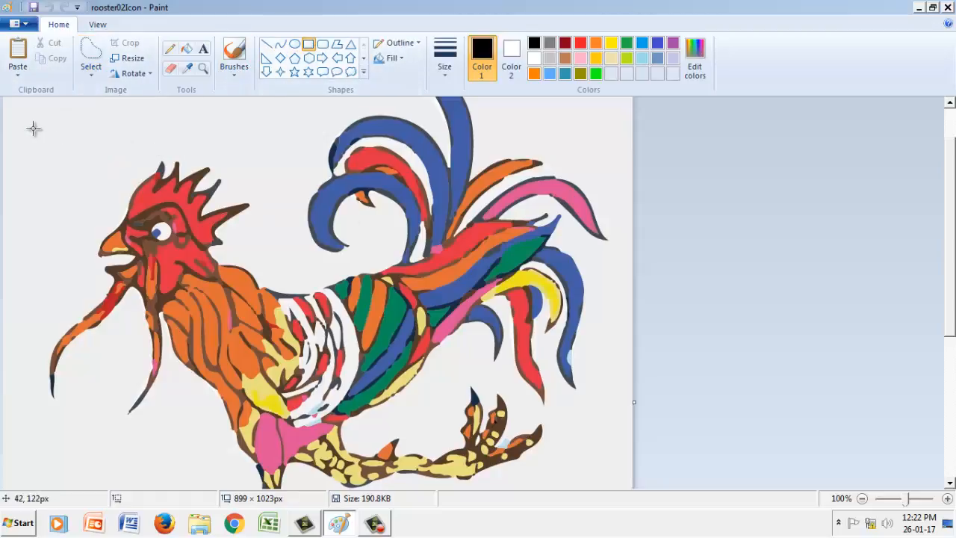
pyautogui.moveTo(27, 115)
pyautogui.mouseDown()
pyautogui.moveTo(98, 197)
pyautogui.moveTo(67, 154)
pyautogui.mouseUp()
pyautogui.click(105, 135)
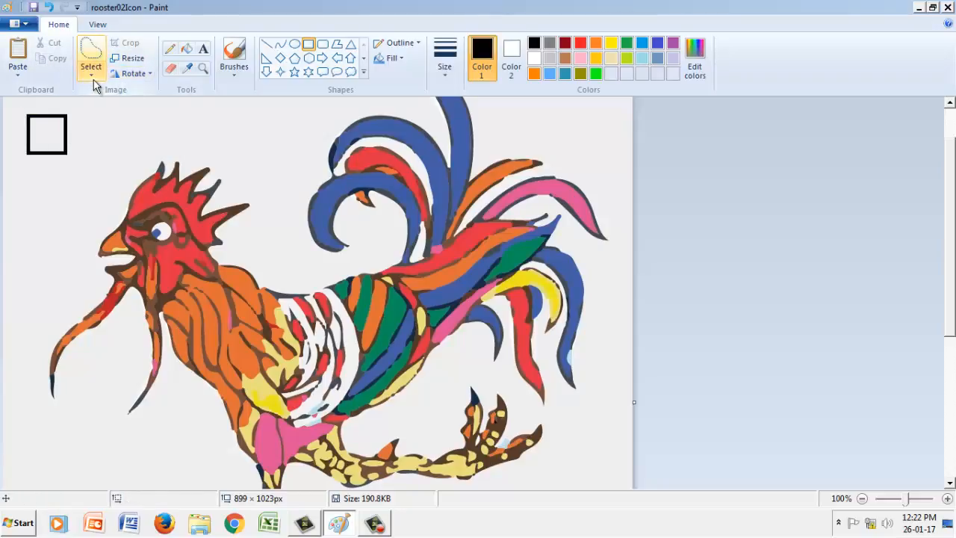
# Switch to Rectangular selection and toggle Transparent selection off and back on.
pyautogui.click(93, 76)
pyautogui.click(112, 106)
pyautogui.click(95, 75)
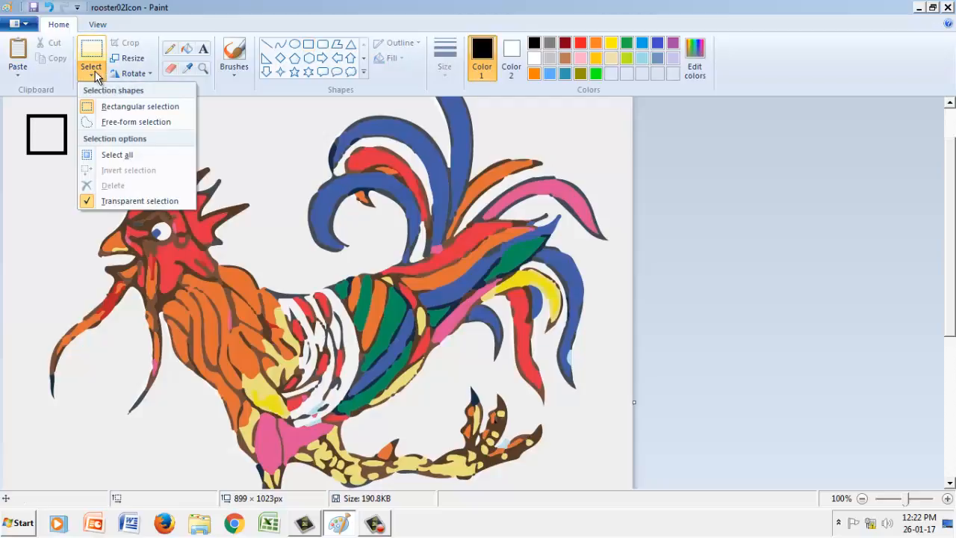
pyautogui.click(89, 202)
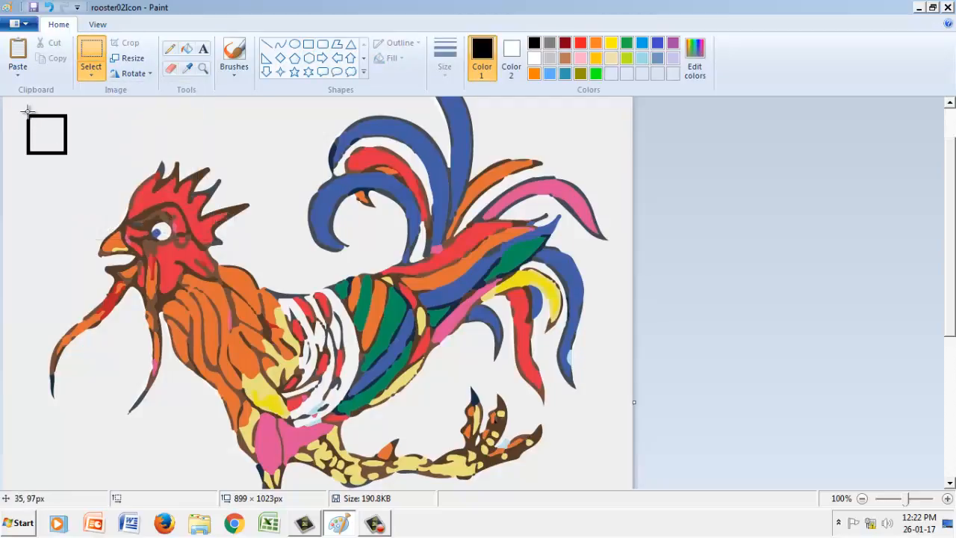
pyautogui.click(92, 75)
pyautogui.click(97, 202)
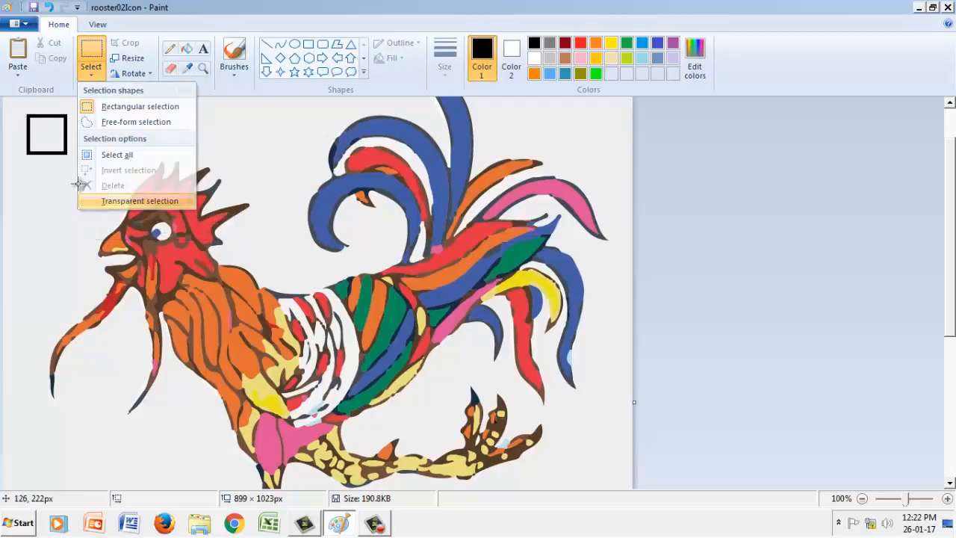
# Copy a 90 × 86 px rectangular selection around the black square, paste it, and place the copy directly beneath the original.
pyautogui.moveTo(20, 108); pyautogui.dragTo(83, 168)
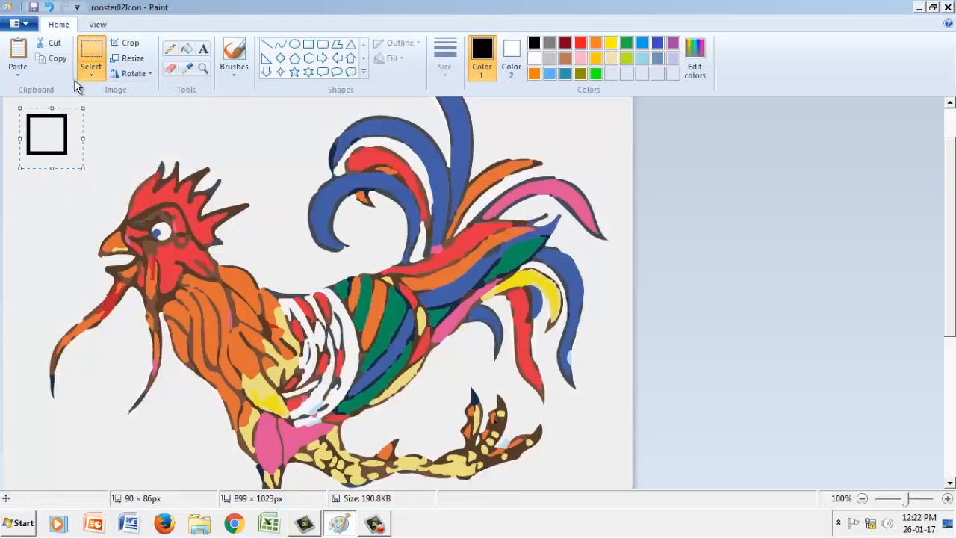
pyautogui.click(49, 58)
pyautogui.click(18, 60)
pyautogui.moveTo(32, 129); pyautogui.dragTo(45, 190)
pyautogui.click(90, 77)
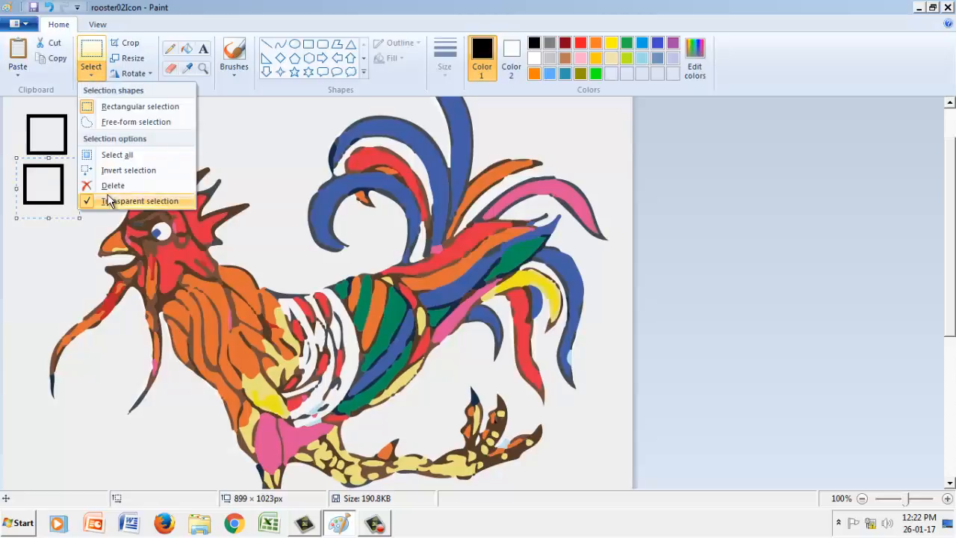
pyautogui.click(119, 201)
pyautogui.moveTo(46, 170); pyautogui.dragTo(47, 184)
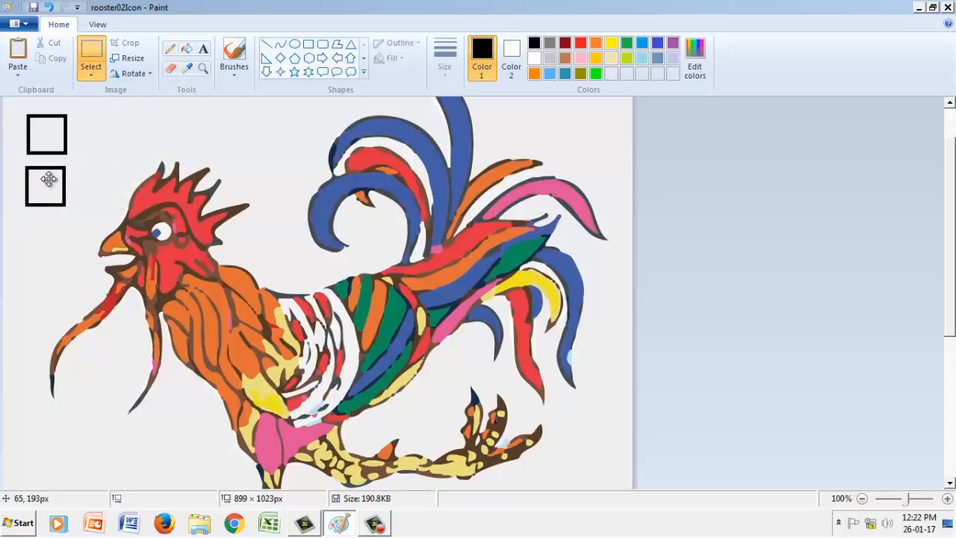
pyautogui.click(131, 122)
# Turn off Transparent selection and paste a third square directly beneath the second one.
pyautogui.click(90, 72)
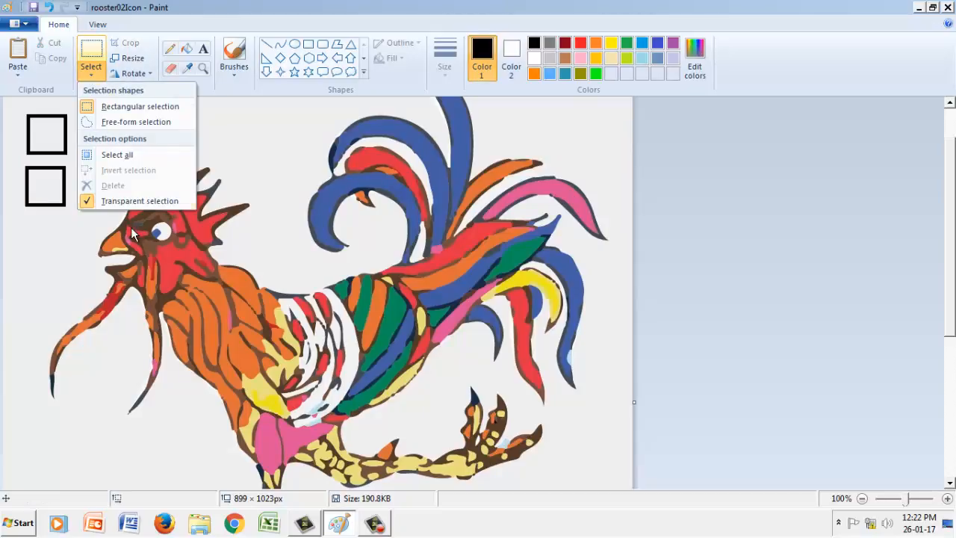
pyautogui.click(125, 202)
pyautogui.click(18, 53)
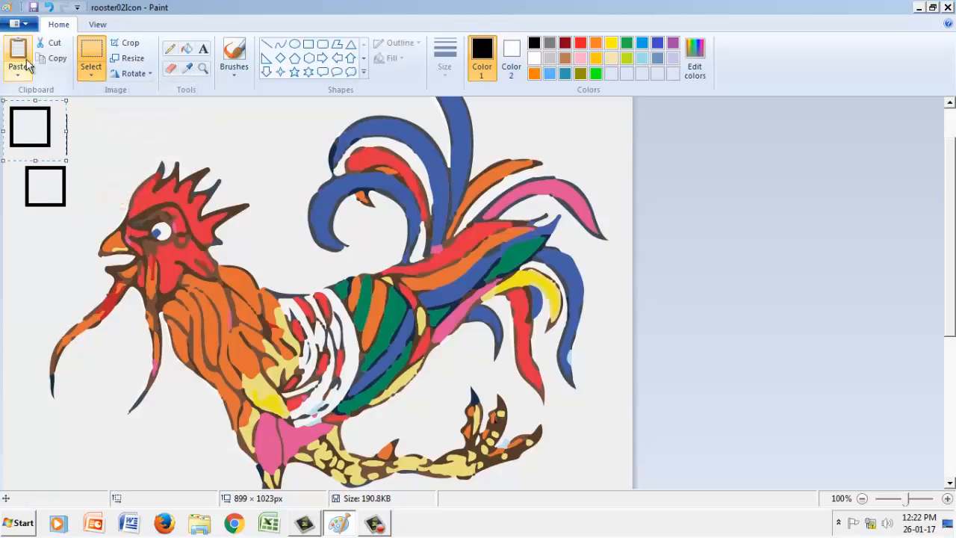
pyautogui.moveTo(30, 127); pyautogui.dragTo(50, 243)
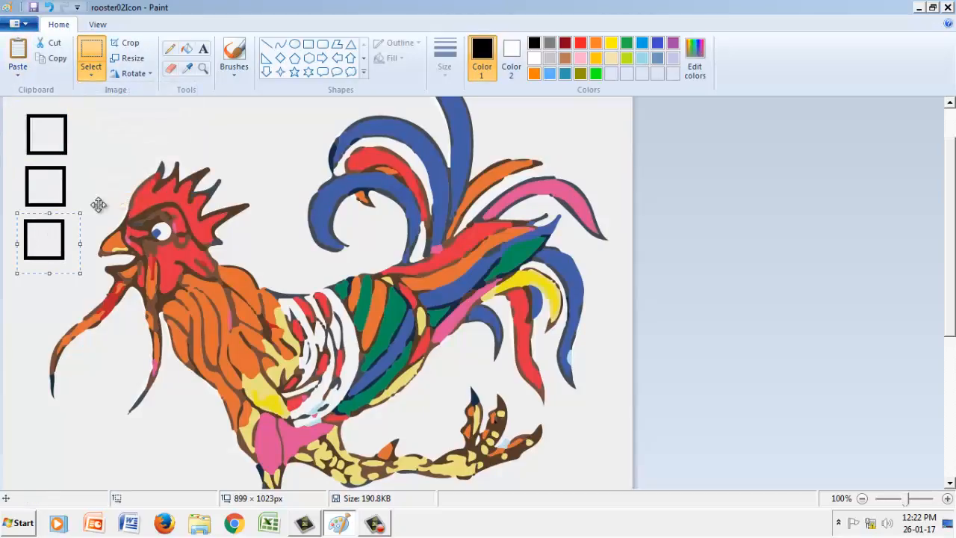
# Deselect the pasted square, pick the blue from a tail feather with the Color picker, and fill the uppermost square with it.
pyautogui.click(171, 122)
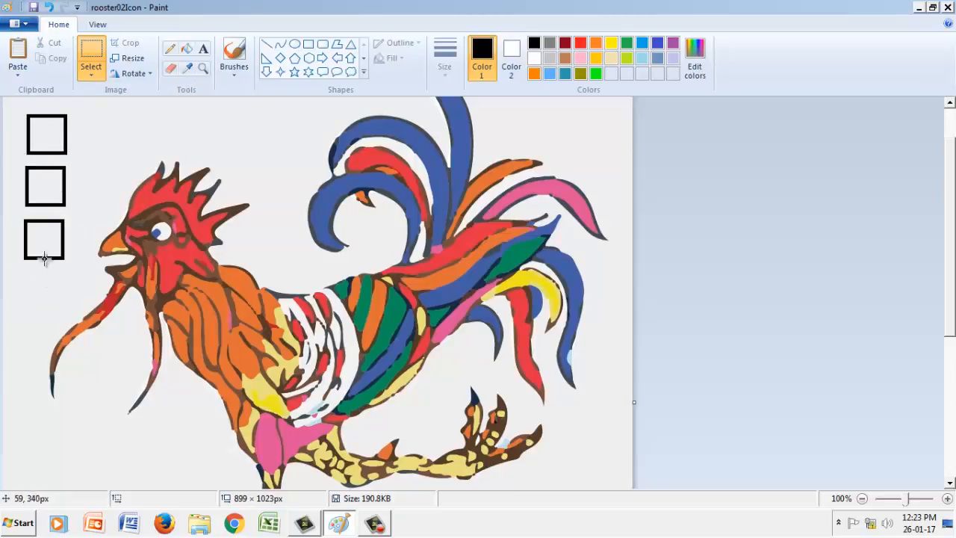
pyautogui.click(171, 47)
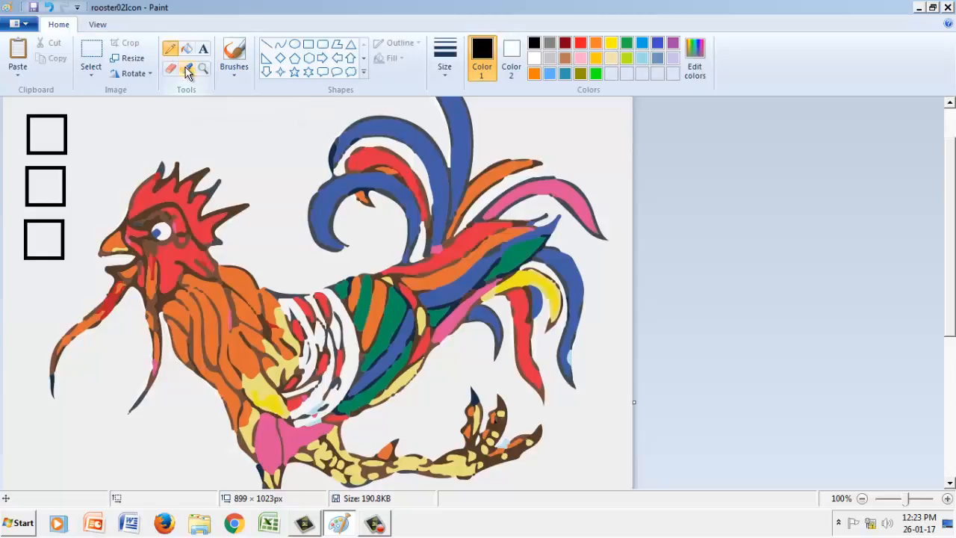
pyautogui.click(187, 69)
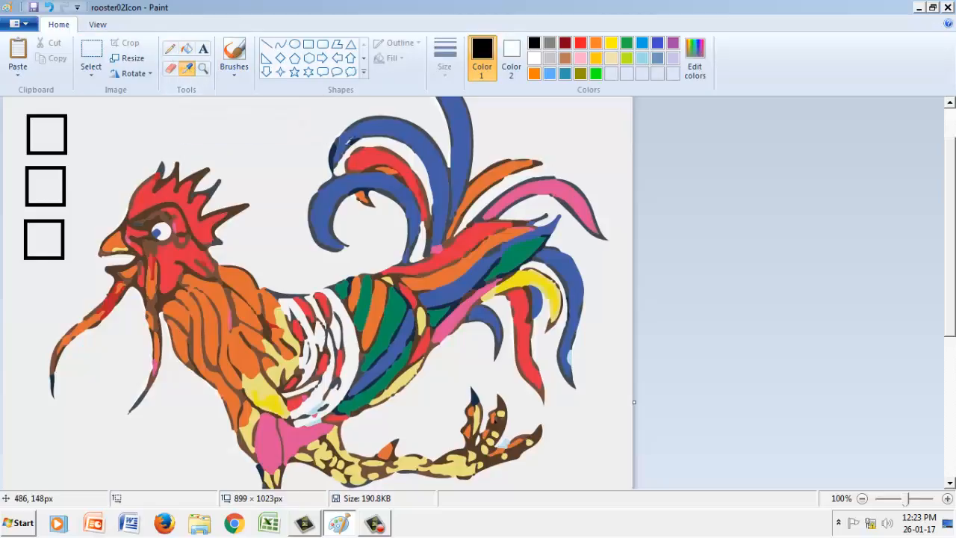
pyautogui.click(351, 137)
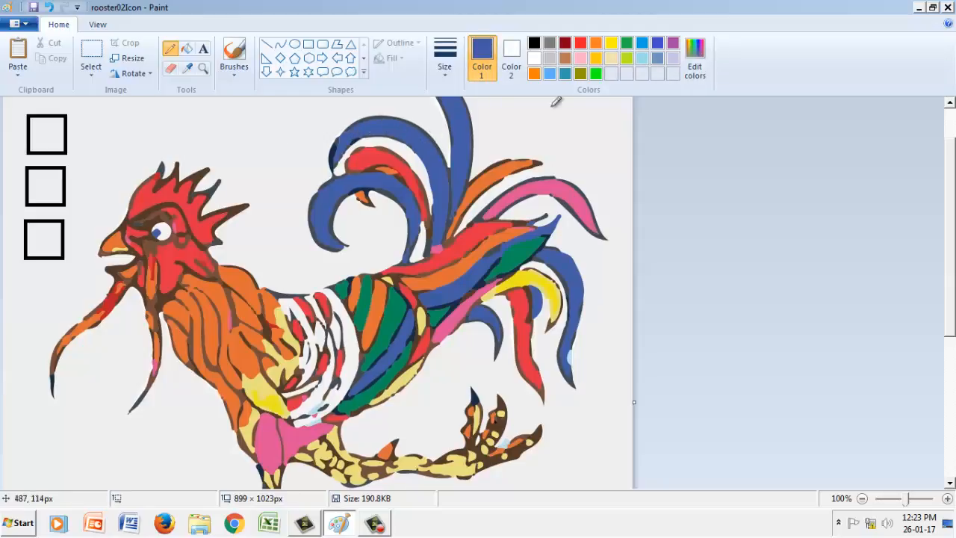
pyautogui.click(187, 49)
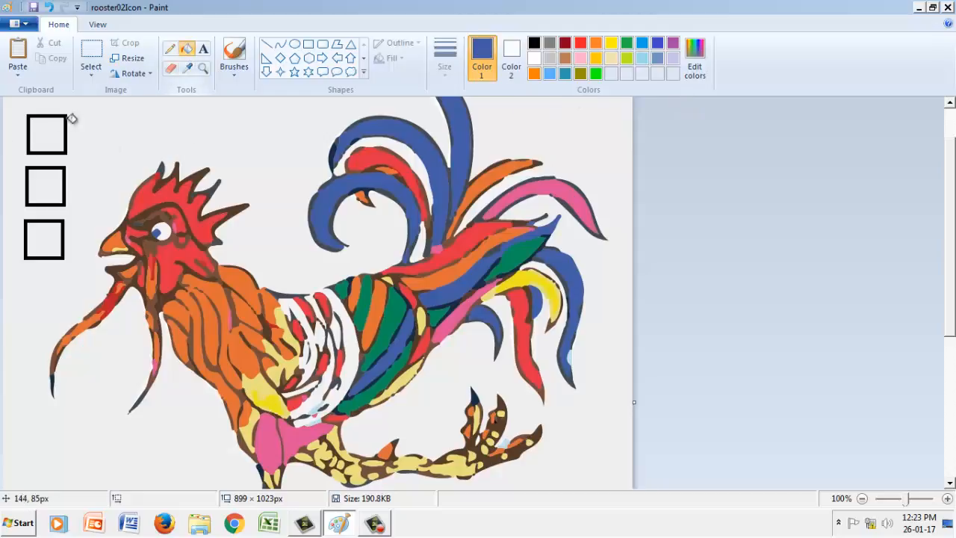
pyautogui.click(52, 133)
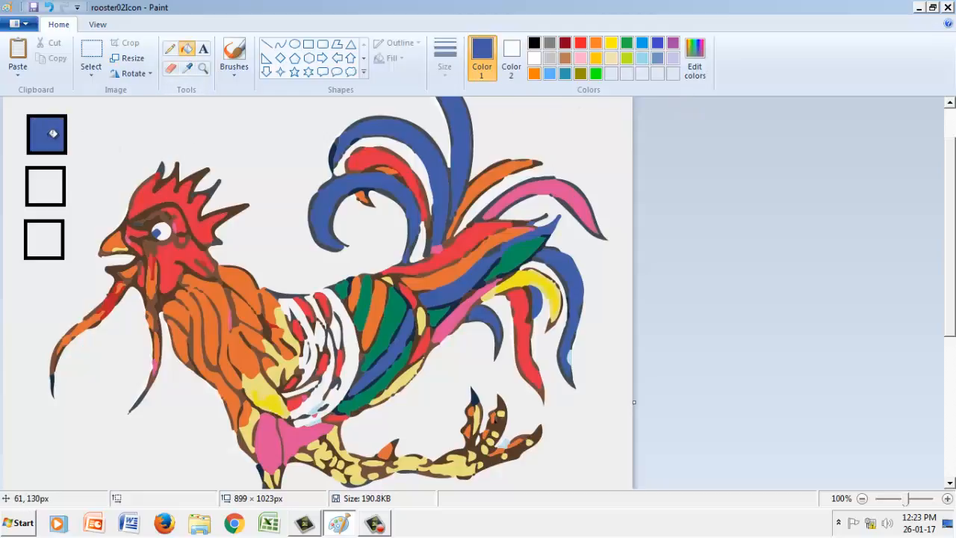
# Pick the red from the rooster's head and fill the middle square with it.
pyautogui.click(187, 68)
pyautogui.click(169, 188)
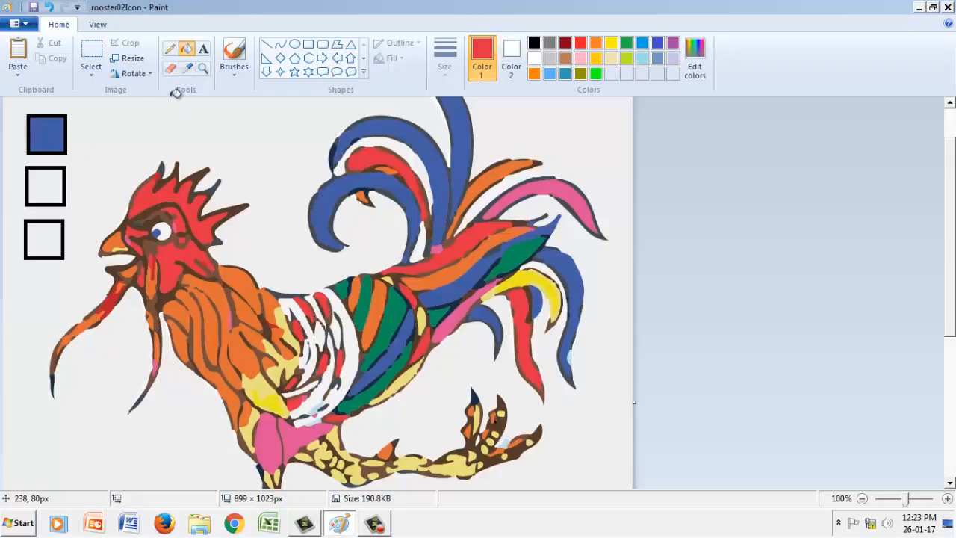
pyautogui.click(50, 176)
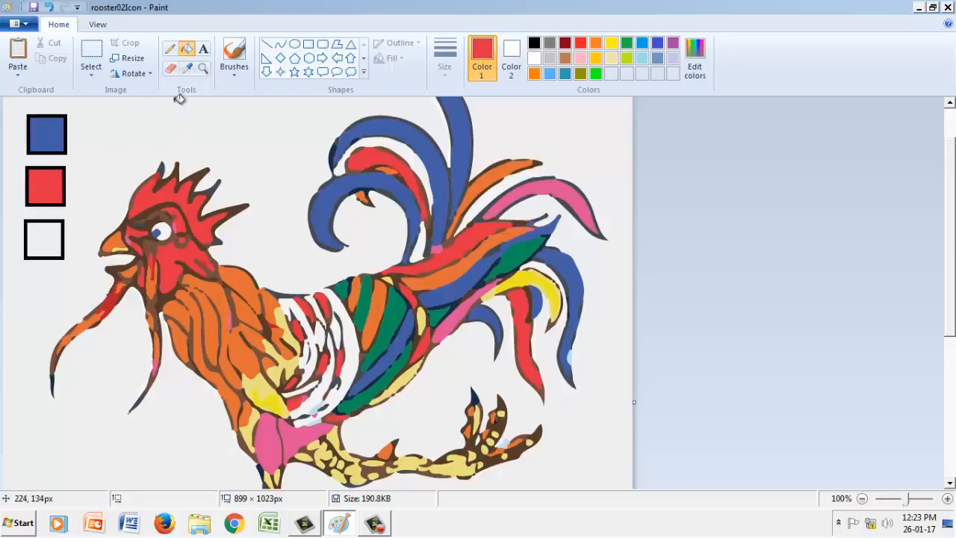
# Pick the green from the rooster's body stripe and fill the lowest square with it.
pyautogui.click(187, 70)
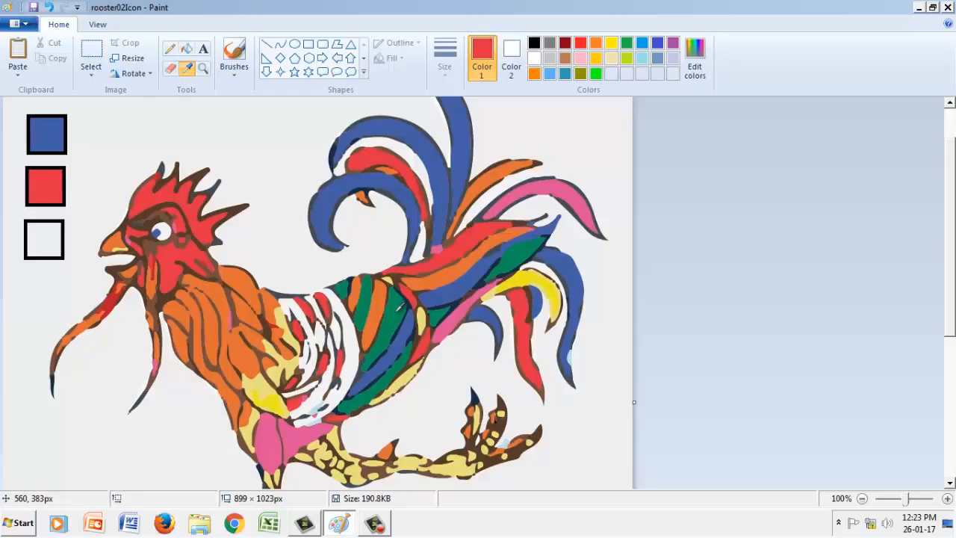
pyautogui.click(393, 304)
pyautogui.click(44, 242)
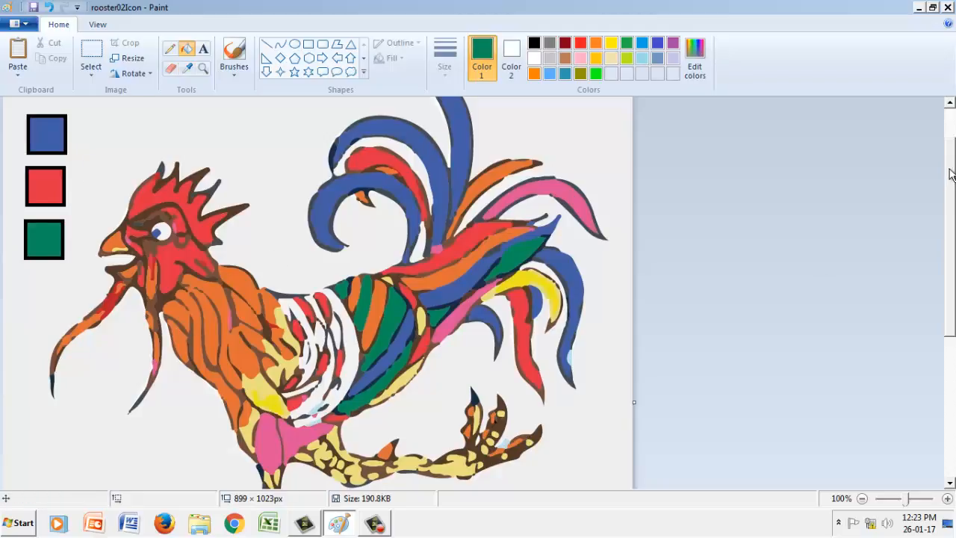
# Turn on gridlines over the rooster picture.
pyautogui.moveTo(950, 173); pyautogui.dragTo(952, 127)
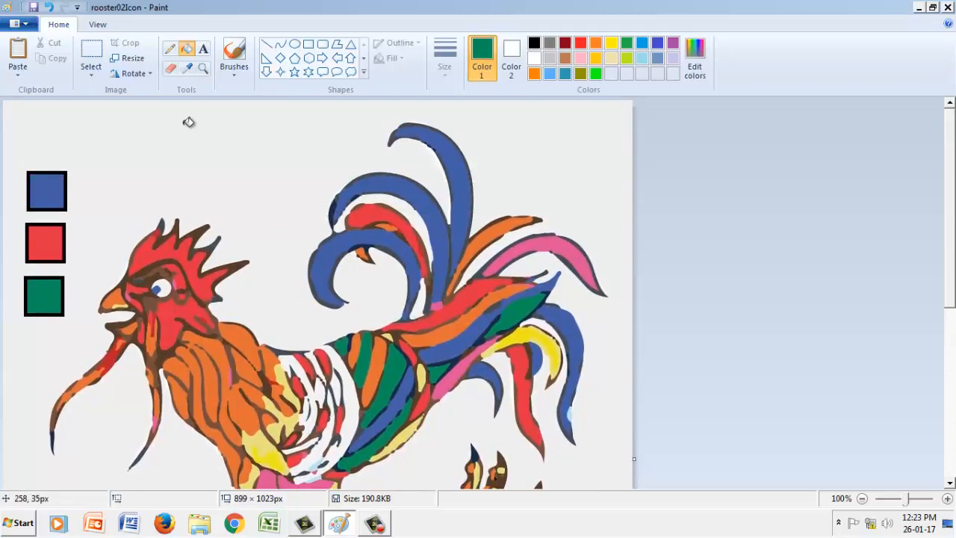
pyautogui.click(97, 26)
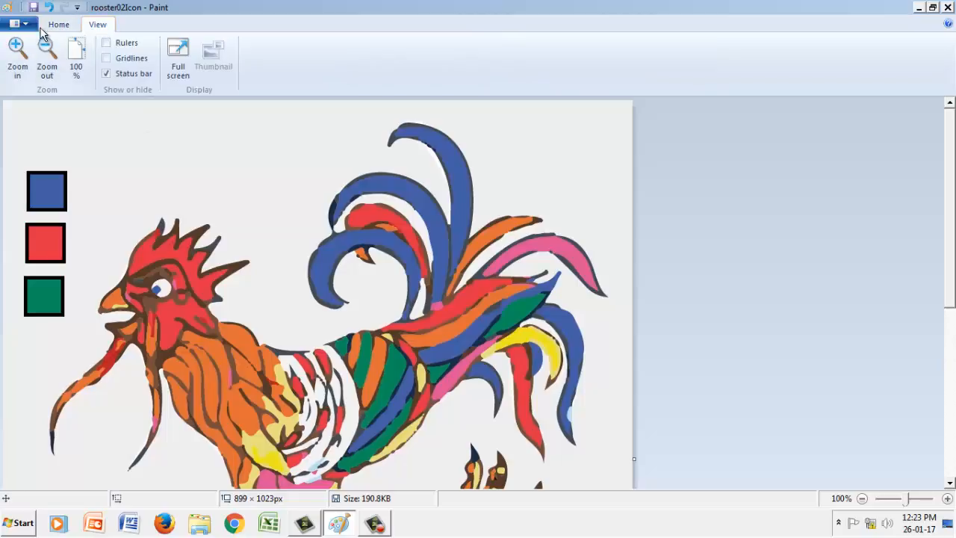
pyautogui.click(109, 59)
pyautogui.click(57, 26)
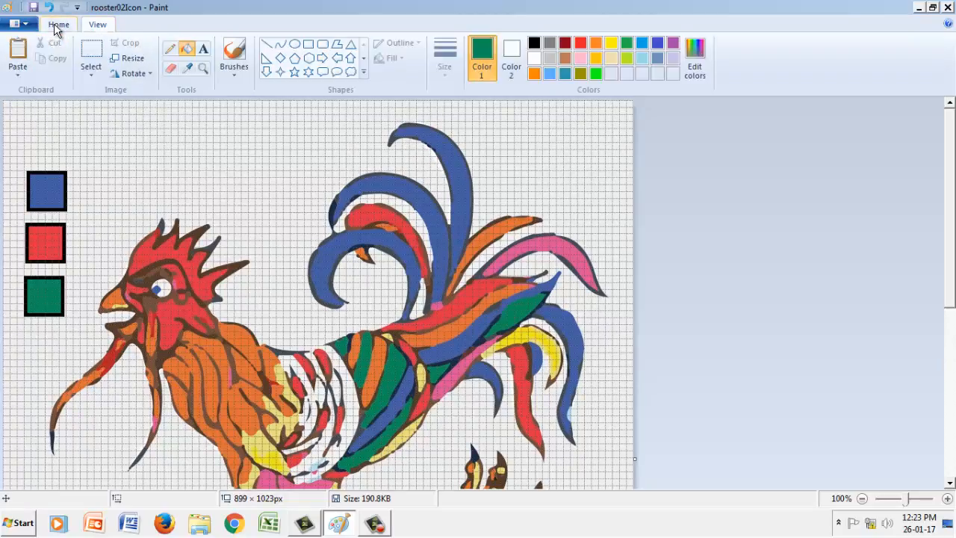
# Select and move the blue, red and green squares one by one into an evenly spaced row along the picture's upper edge.
pyautogui.click(91, 51)
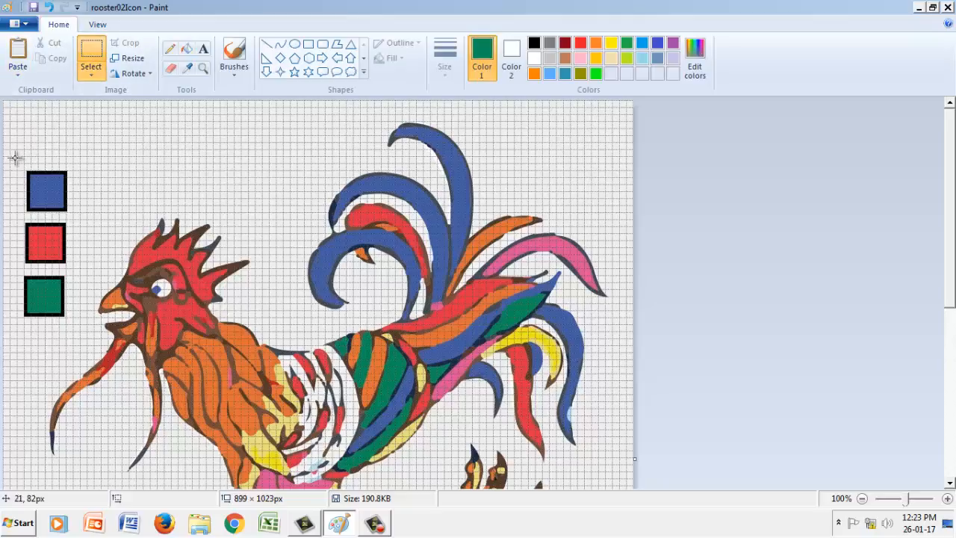
pyautogui.moveTo(16, 157); pyautogui.dragTo(44, 145)
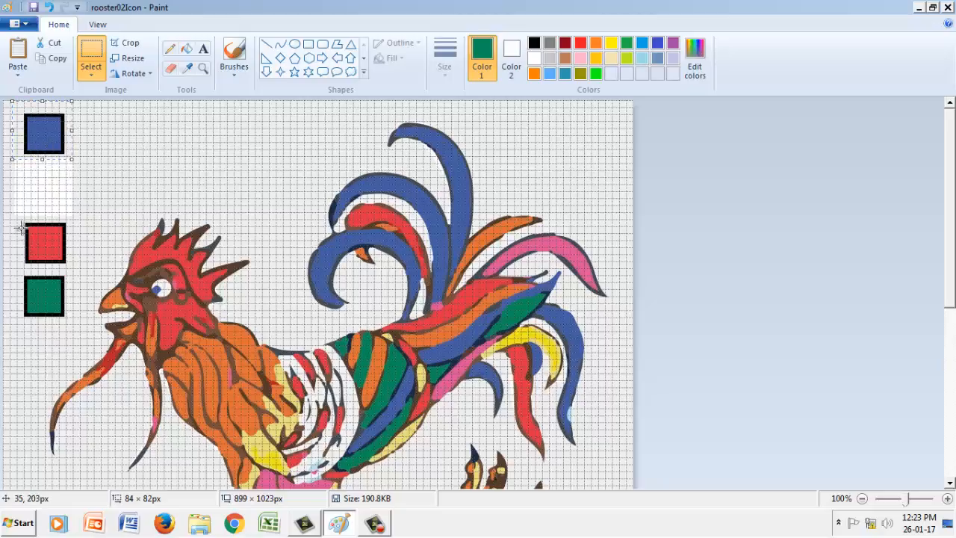
pyautogui.moveTo(16, 214); pyautogui.dragTo(103, 139)
pyautogui.moveTo(15, 263); pyautogui.dragTo(81, 338)
pyautogui.moveTo(40, 299)
pyautogui.mouseDown()
pyautogui.moveTo(145, 145)
pyautogui.moveTo(167, 143)
pyautogui.moveTo(156, 134)
pyautogui.mouseUp()
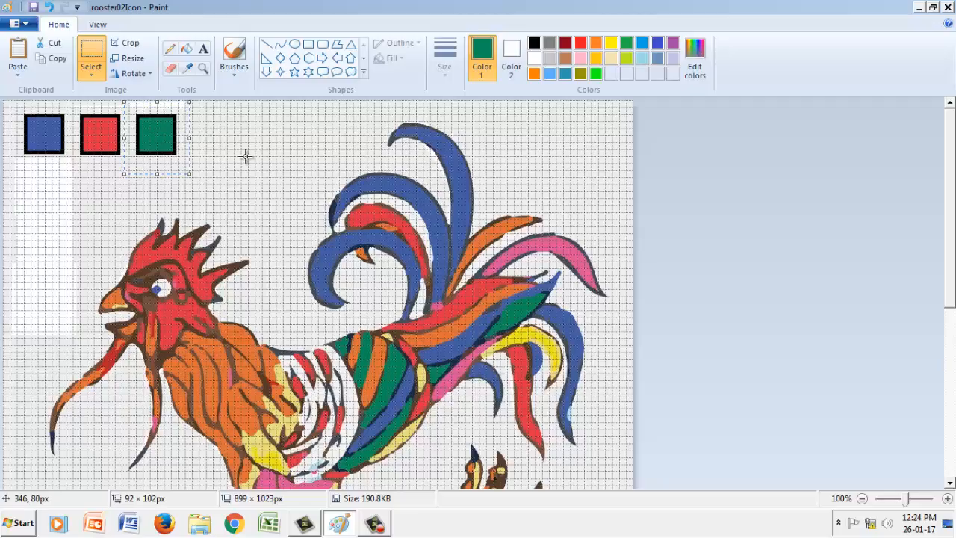
pyautogui.click(55, 146)
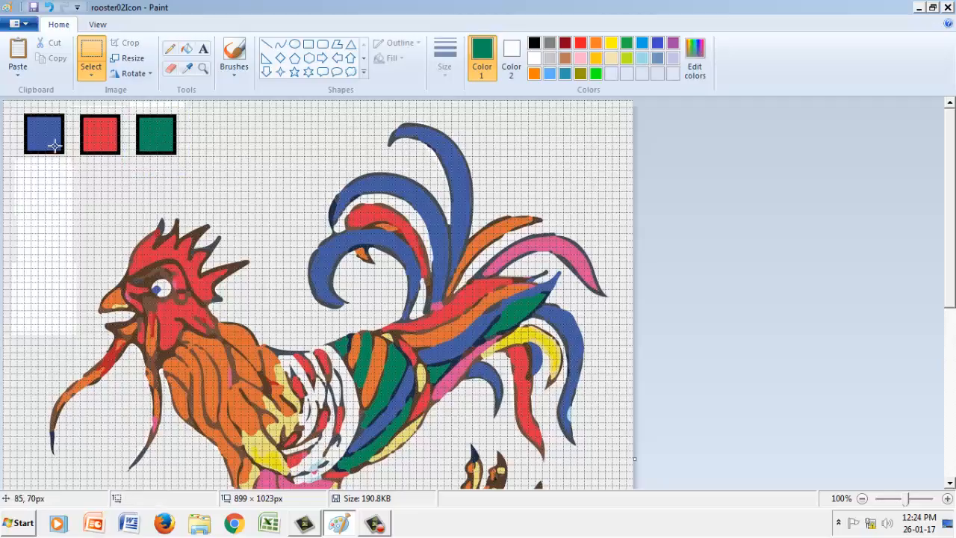
# Paste another copy of the empty black square and align it at the end of the row, just beyond the green square.
pyautogui.click(201, 69)
pyautogui.click(88, 139)
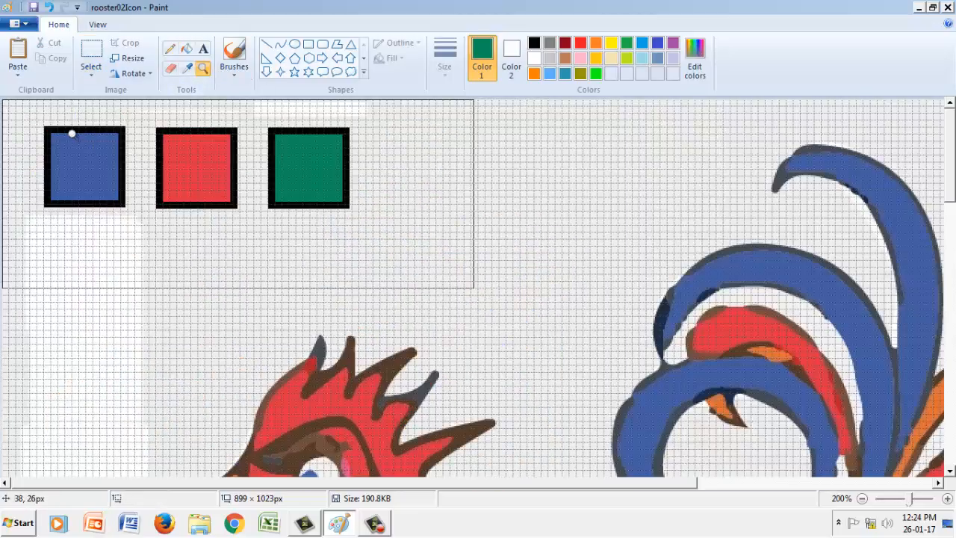
pyautogui.click(18, 51)
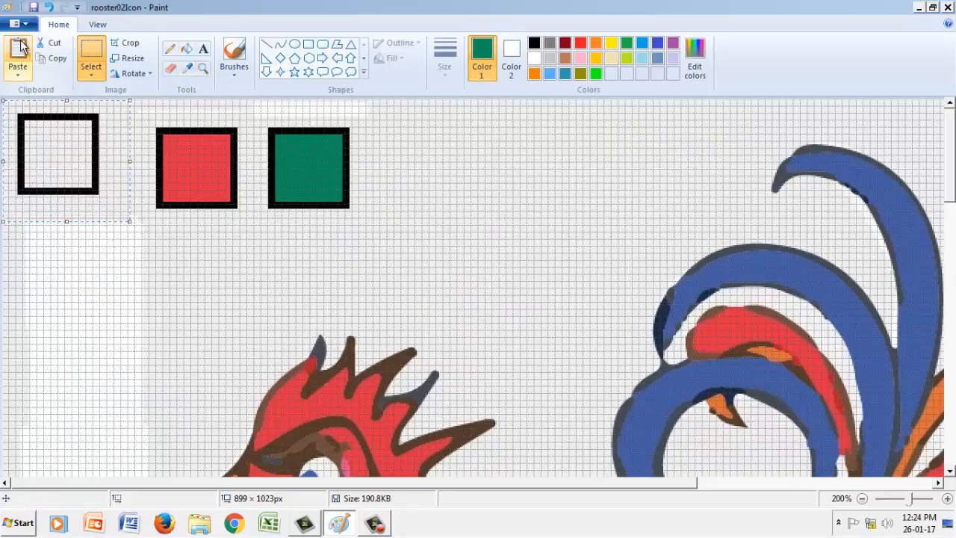
pyautogui.moveTo(45, 150); pyautogui.dragTo(408, 165)
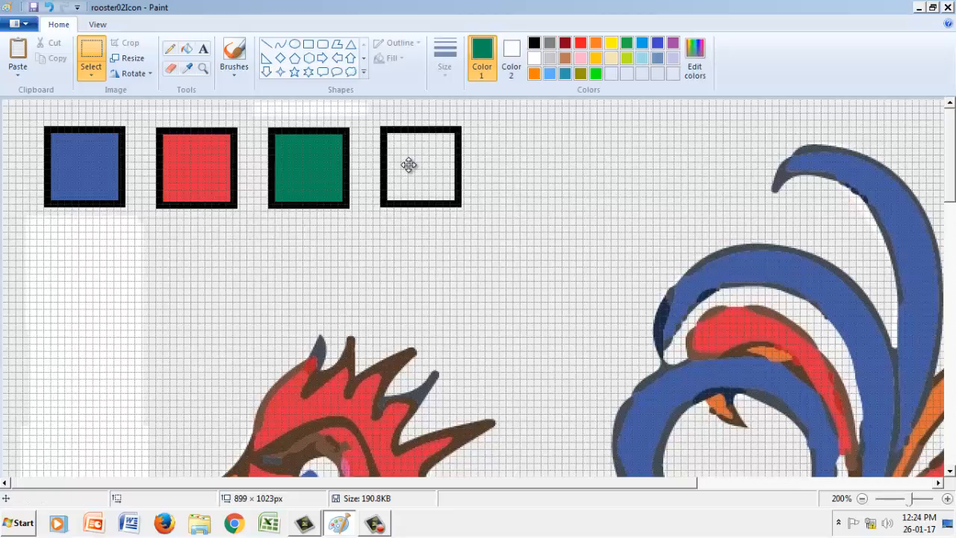
pyautogui.click(523, 174)
# Pick the red from the red square and fill the fourth square with it.
pyautogui.click(186, 68)
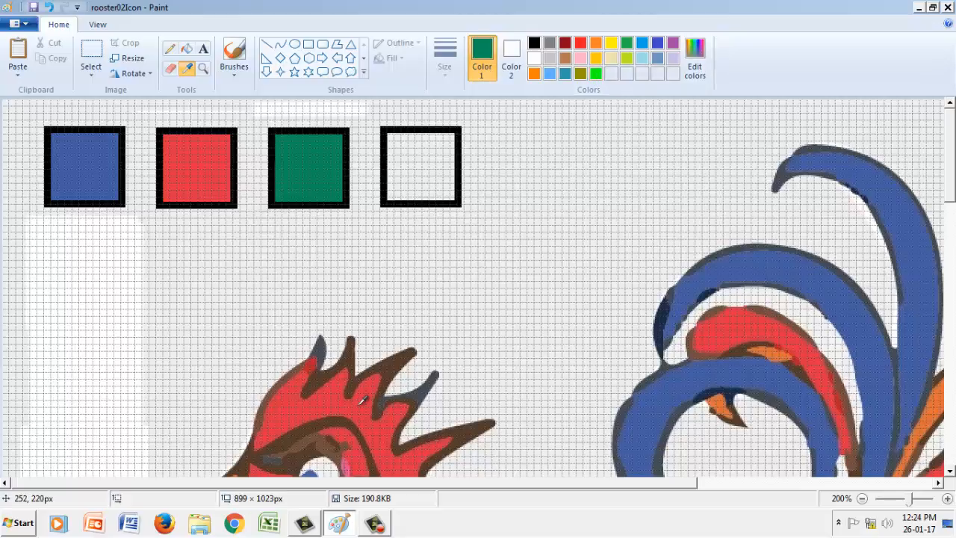
pyautogui.click(217, 150)
pyautogui.click(424, 159)
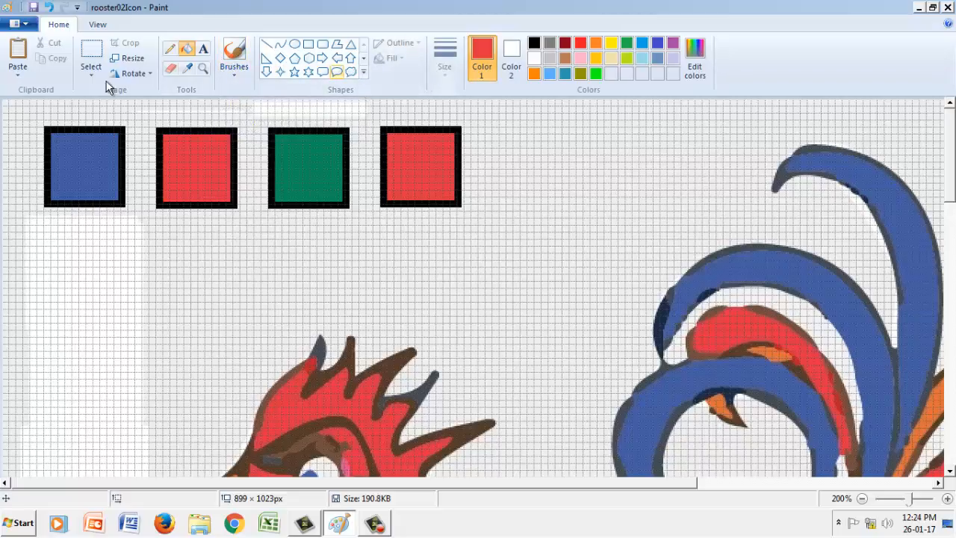
# Start a new blank picture without saving the changes to the rooster picture.
pyautogui.click(862, 499)
pyautogui.click(861, 498)
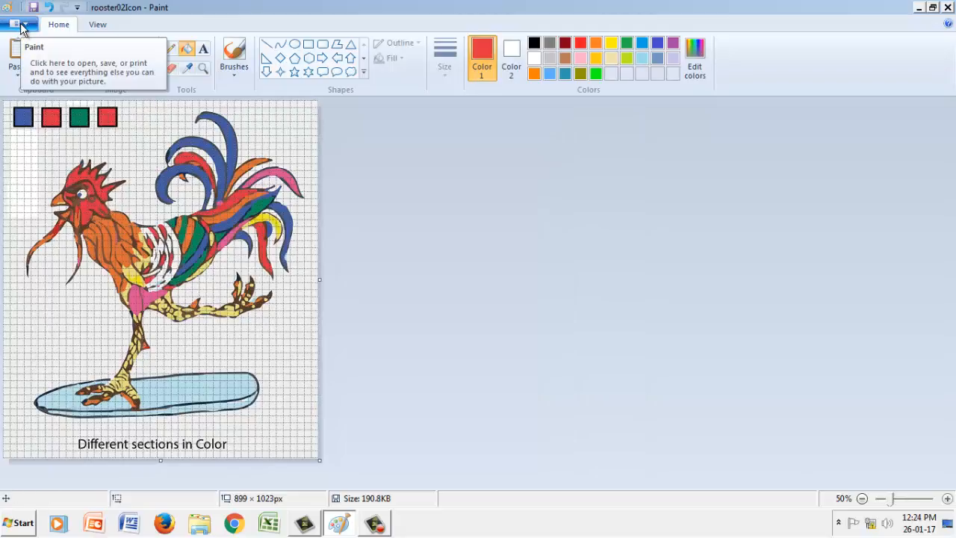
pyautogui.click(21, 26)
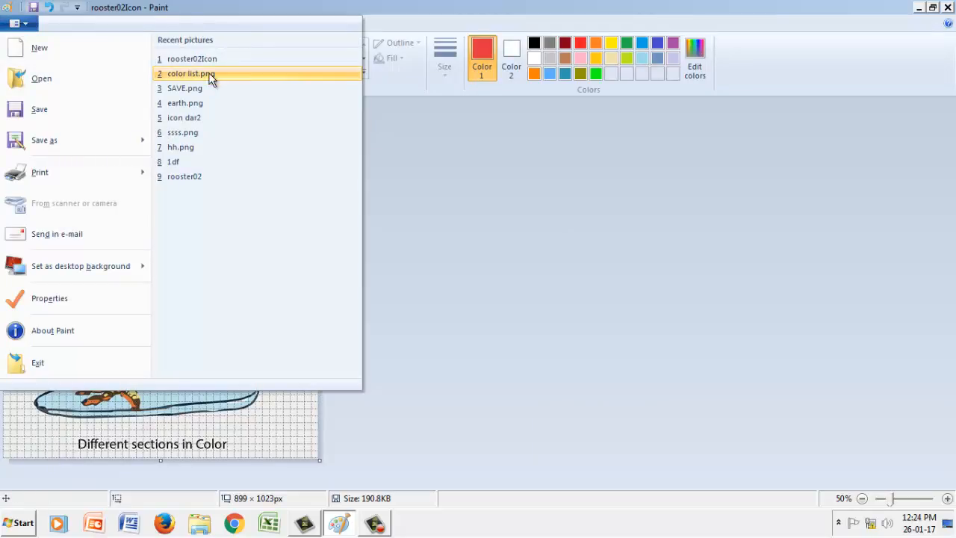
pyautogui.click(40, 48)
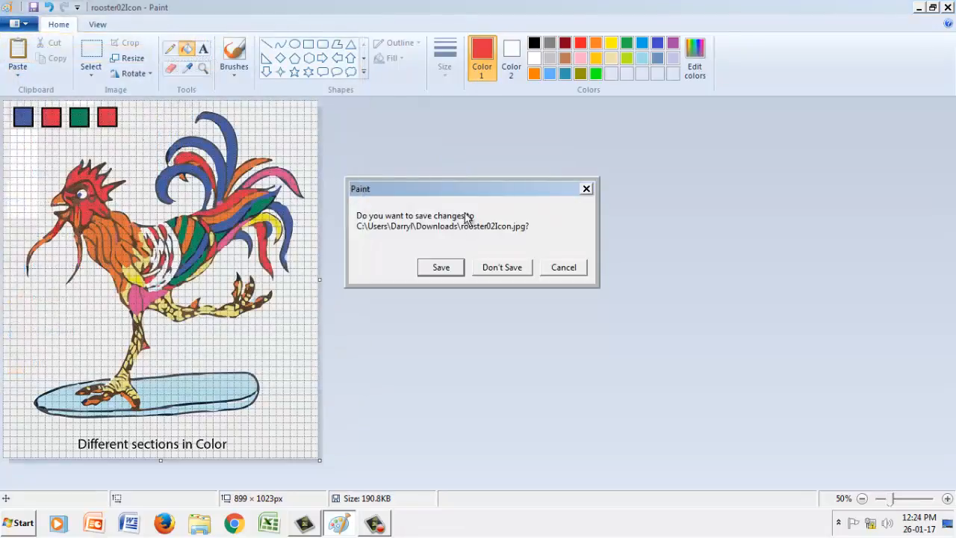
pyautogui.click(495, 267)
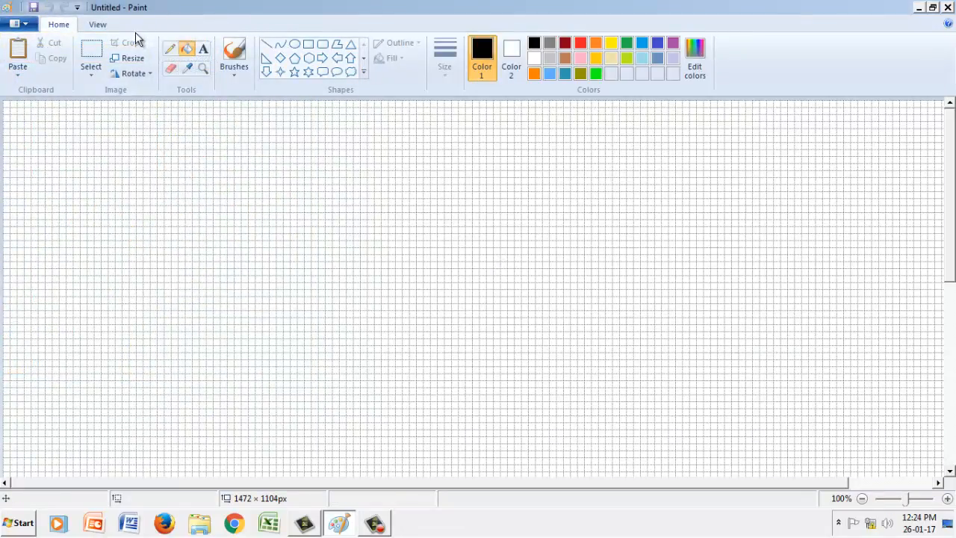
# Turn off gridlines on the blank picture and toggle the rulers on and back off.
pyautogui.click(104, 28)
pyautogui.click(120, 59)
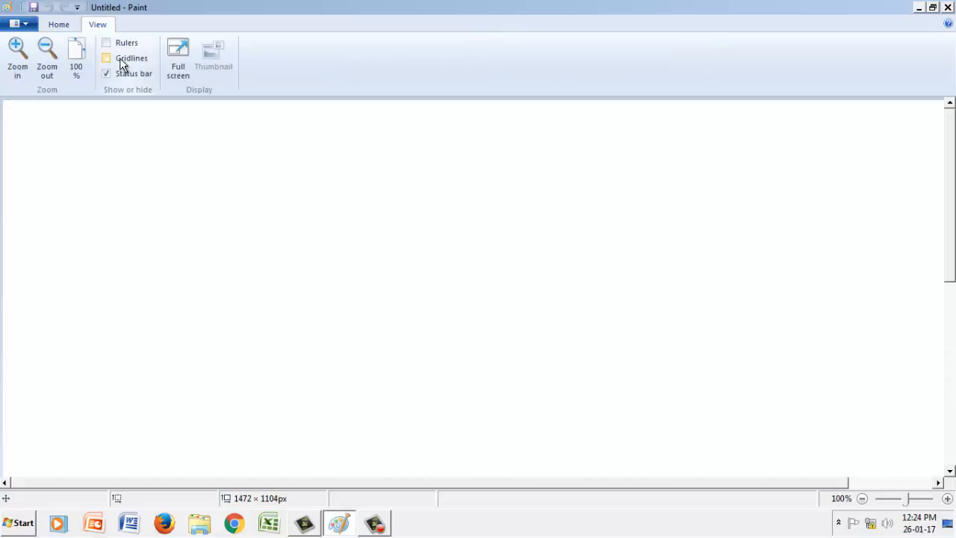
pyautogui.click(118, 43)
pyautogui.click(118, 43)
pyautogui.click(66, 29)
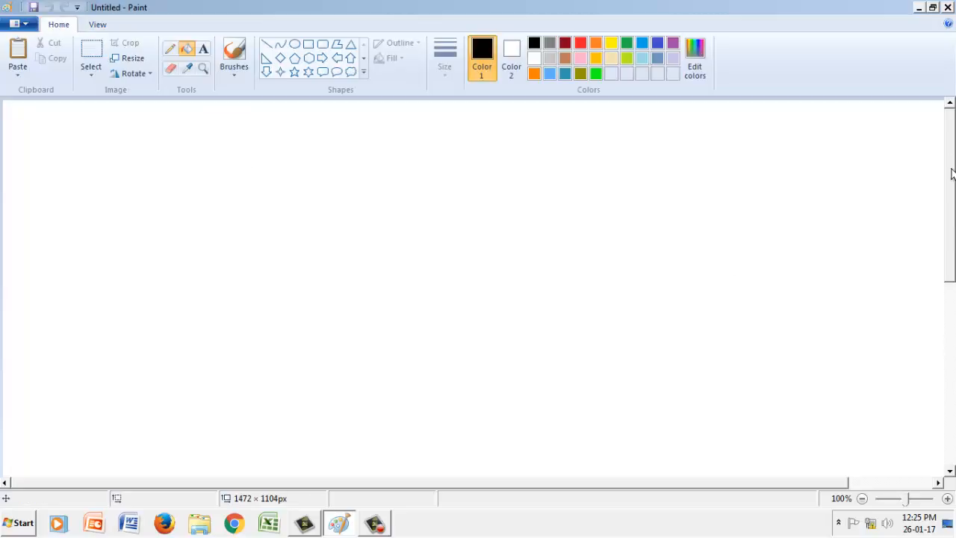
pyautogui.scroll(-5, 952, 157)
pyautogui.scroll(5, 952, 142)
pyautogui.click(863, 499)
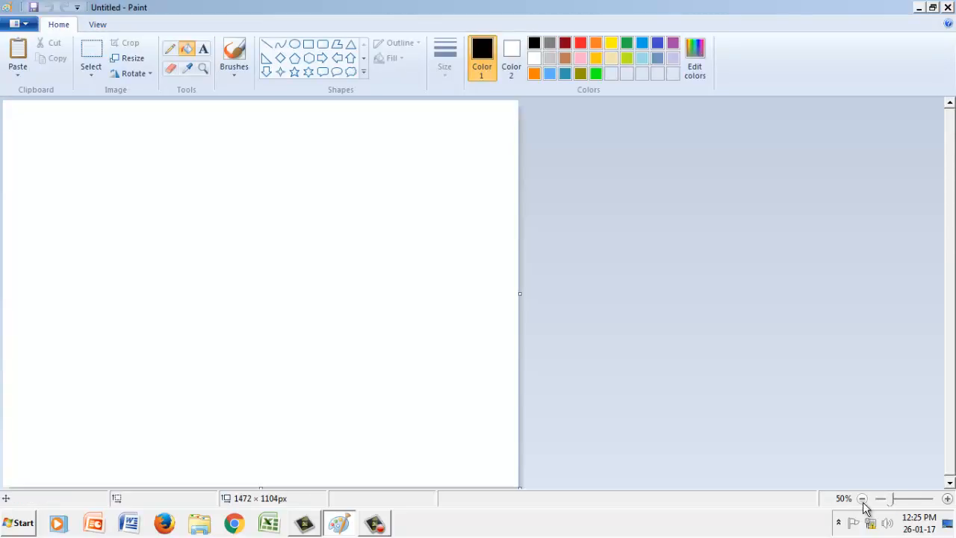
pyautogui.click(947, 498)
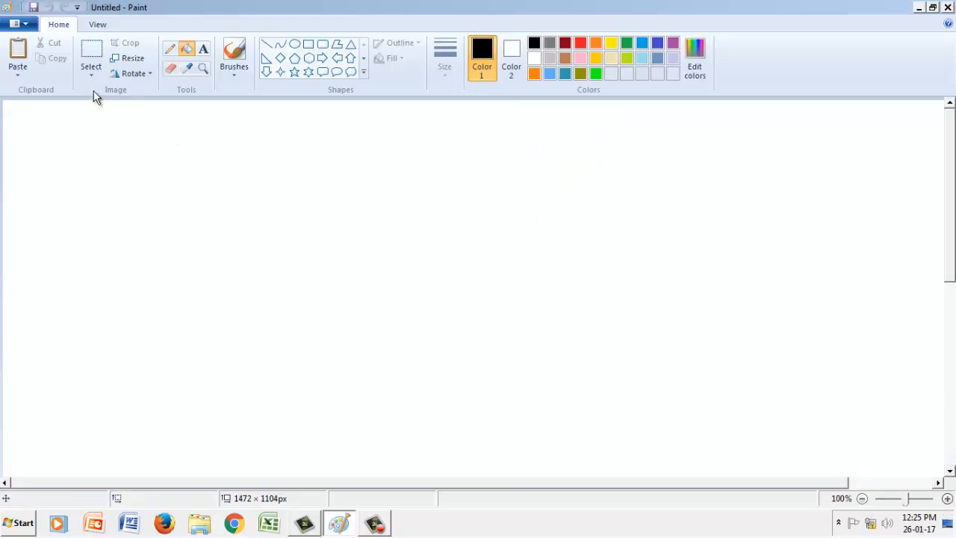
pyautogui.click(90, 71)
pyautogui.click(211, 11)
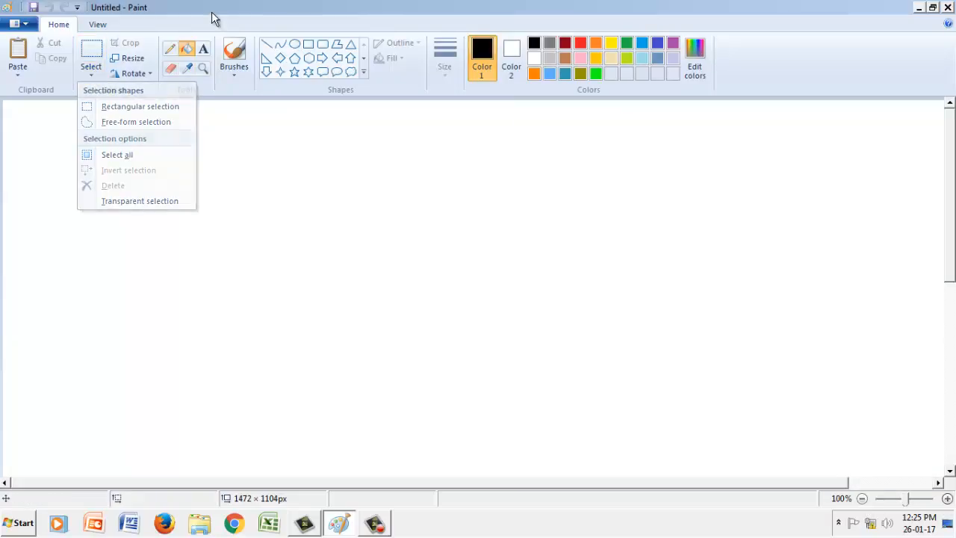
pyautogui.click(365, 59)
pyautogui.click(364, 45)
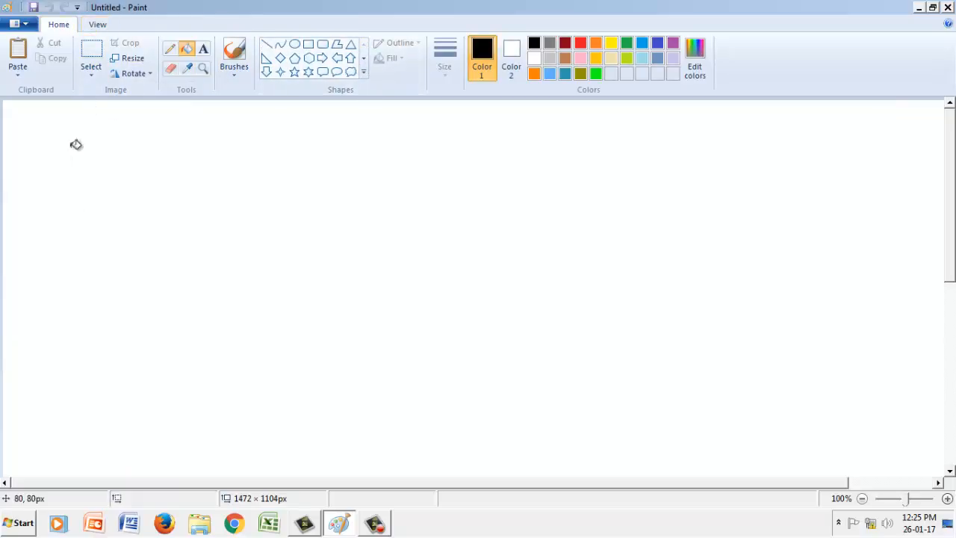
pyautogui.click(88, 74)
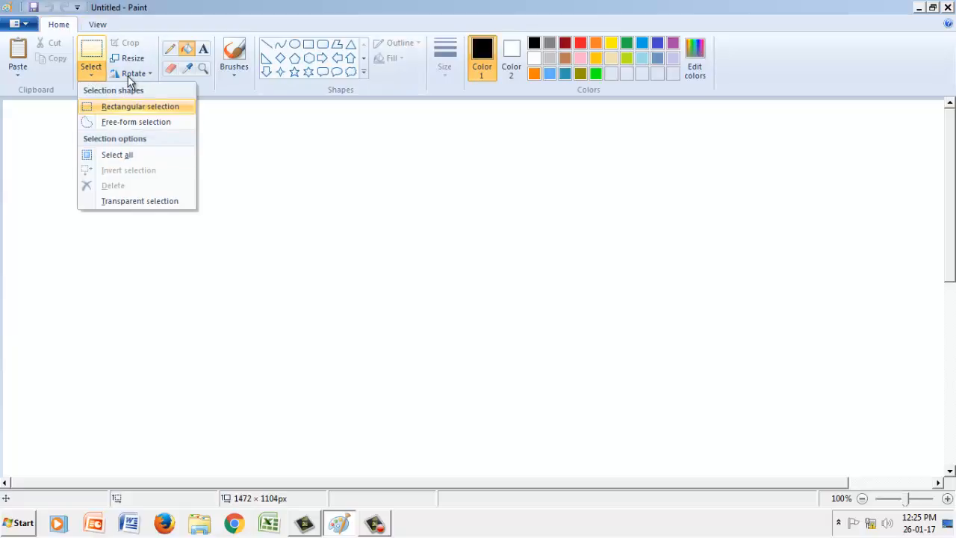
pyautogui.click(190, 17)
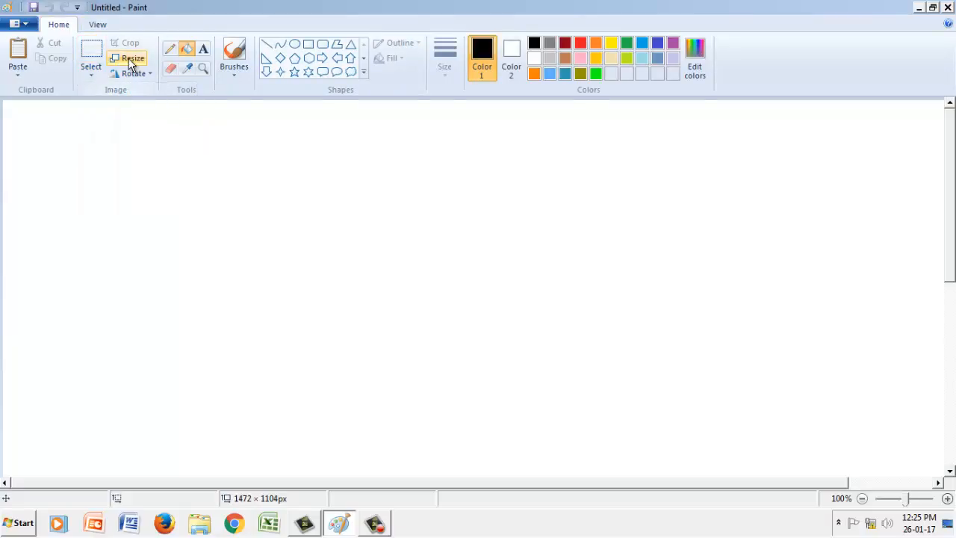
# Open the recent picture rooster02Icon.
pyautogui.click(21, 24)
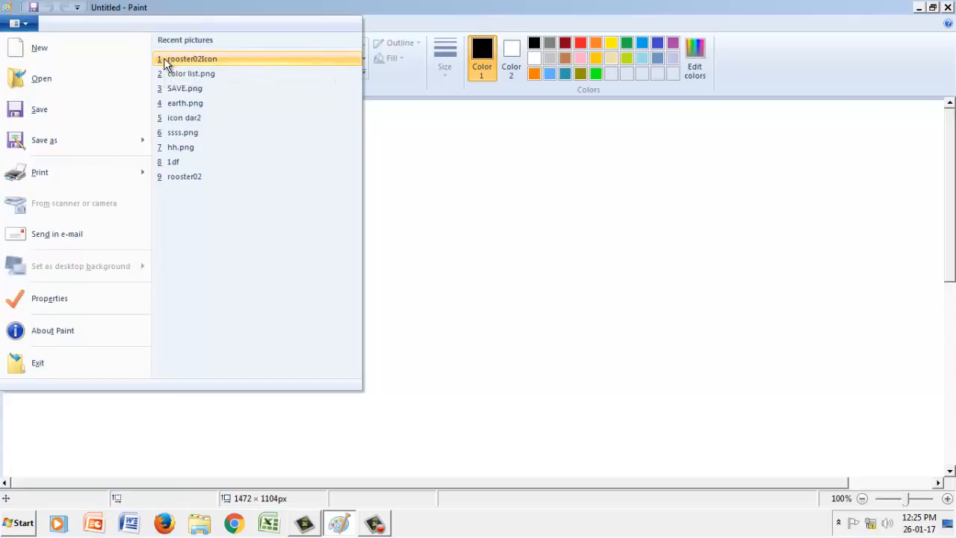
pyautogui.click(166, 60)
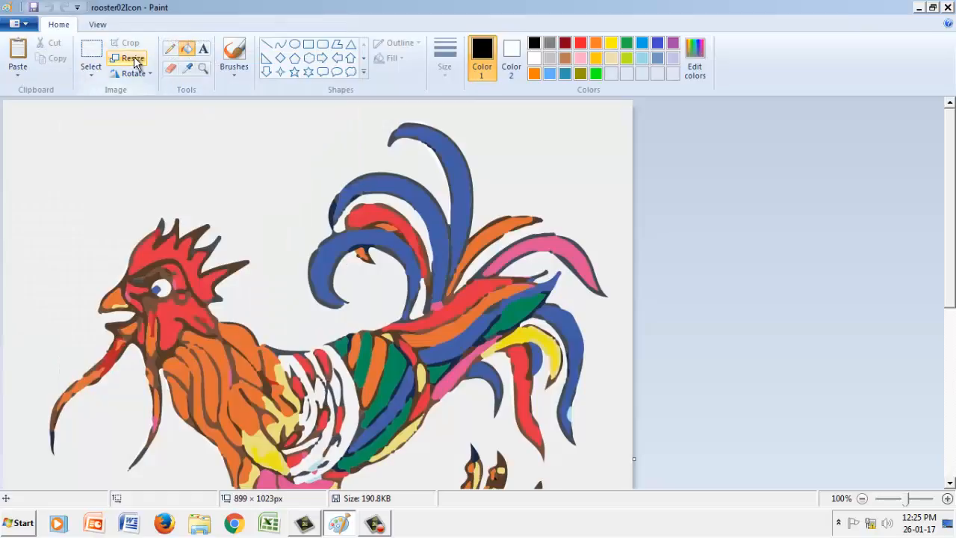
# Resize the rooster picture by pixels to a horizontal size of 400, maintaining the aspect ratio.
pyautogui.click(134, 59)
pyautogui.moveTo(122, 94); pyautogui.dragTo(334, 59)
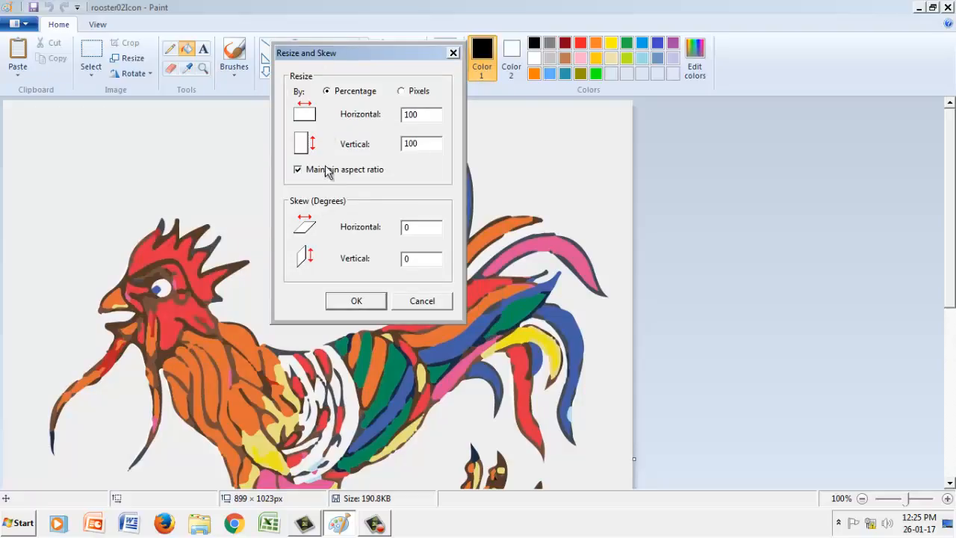
pyautogui.moveTo(331, 58); pyautogui.dragTo(303, 56)
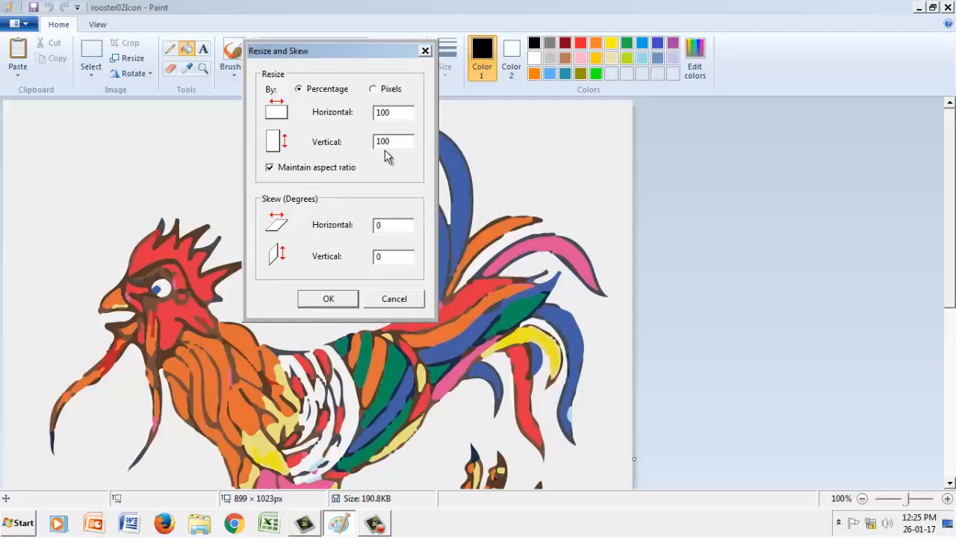
pyautogui.click(382, 93)
pyautogui.moveTo(402, 115); pyautogui.dragTo(297, 121)
pyautogui.press('Home')
pyautogui.write('400')
pyautogui.press('Delete')
pyautogui.press('Delete')
pyautogui.press('Delete')
pyautogui.click(346, 300)
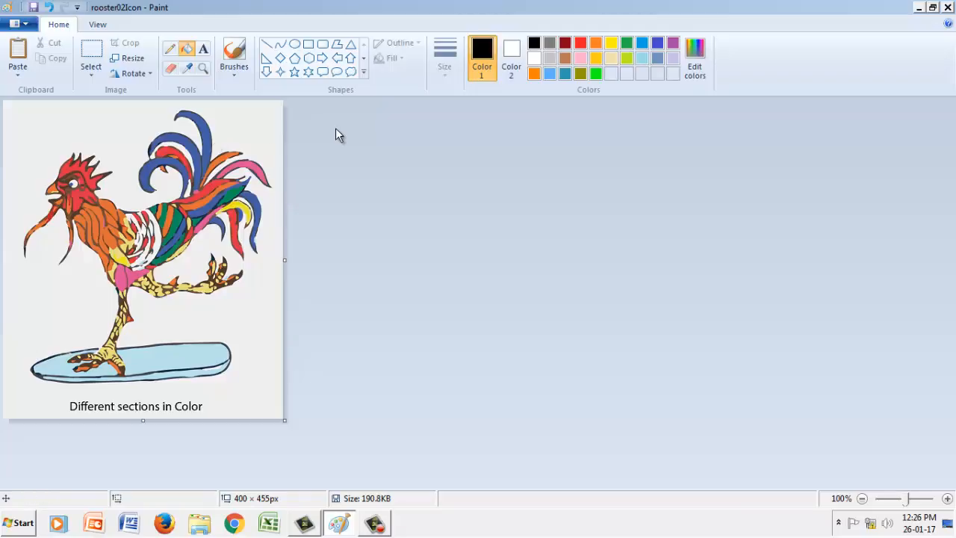
# Examine the formats and file types offered for saving the rooster picture, and cancel without saving.
pyautogui.click(15, 24)
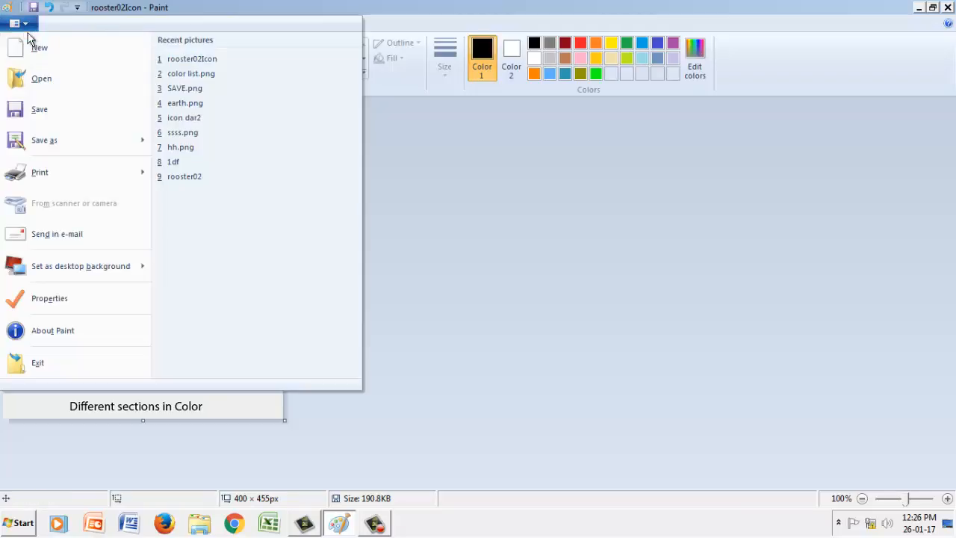
pyautogui.moveTo(56, 140)
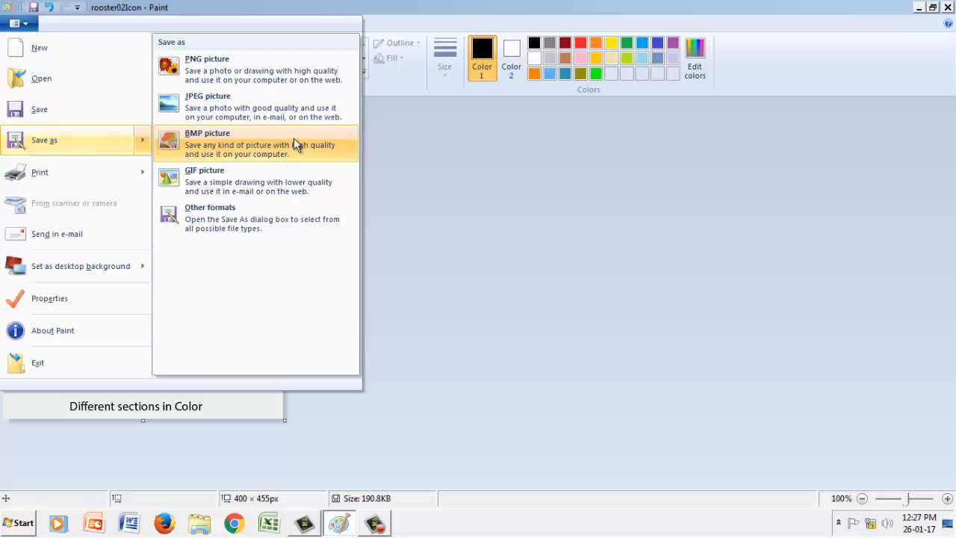
pyautogui.click(246, 224)
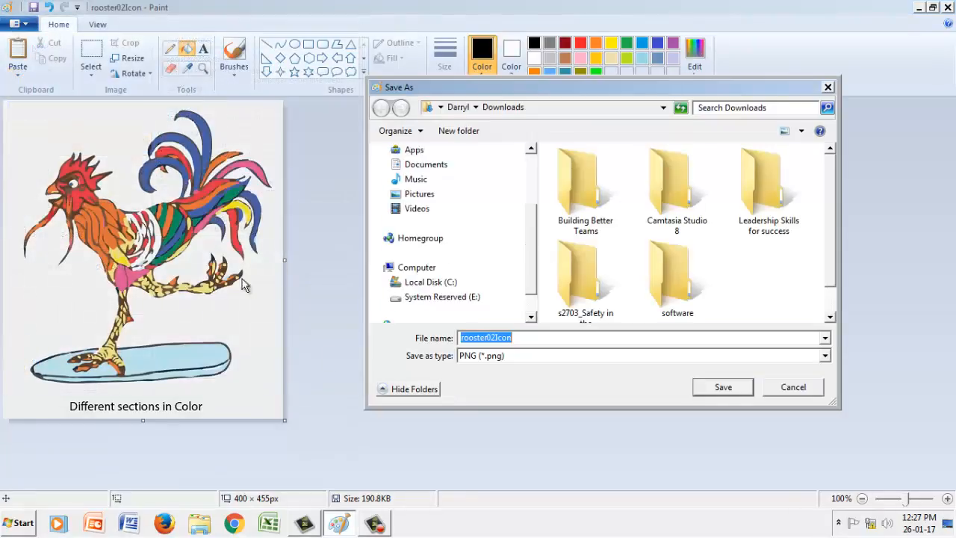
pyautogui.click(555, 357)
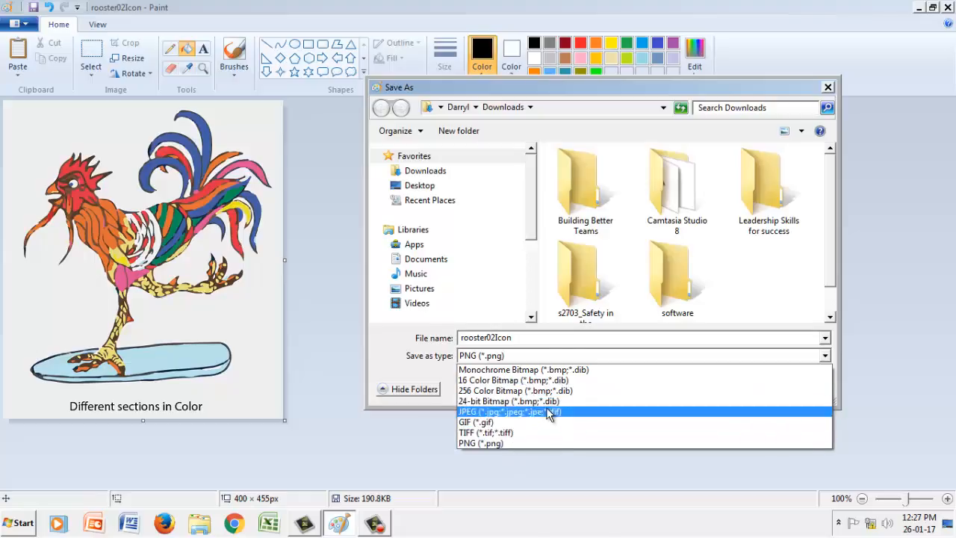
pyautogui.click(514, 344)
pyautogui.doubleClick(522, 338)
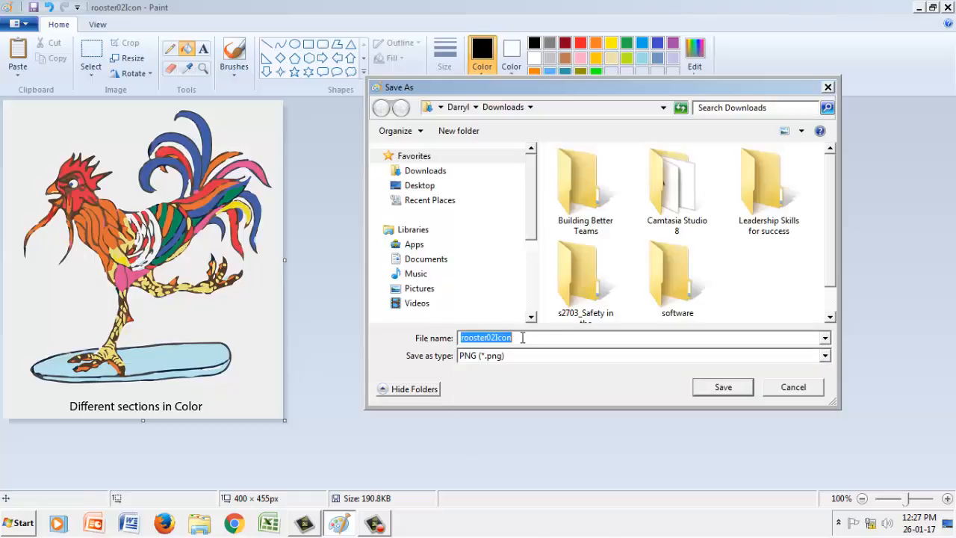
pyautogui.click(521, 337)
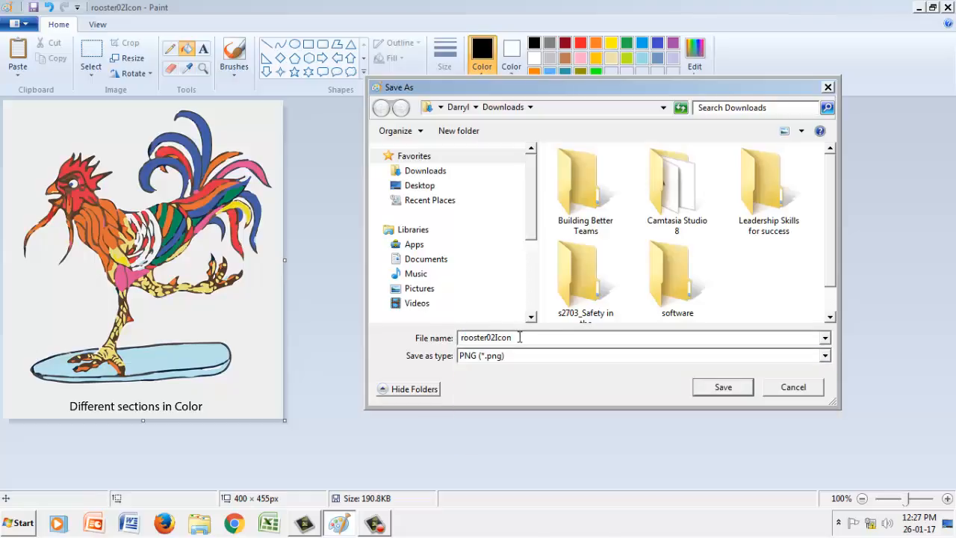
pyautogui.click(793, 387)
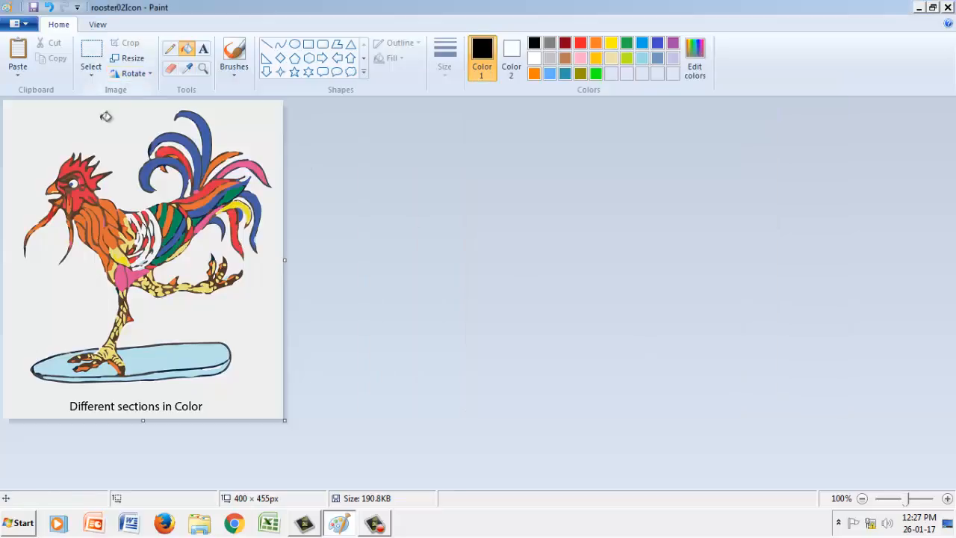
# Skew the rooster picture by 25 degrees horizontally and 10 degrees vertically.
pyautogui.click(134, 59)
pyautogui.moveTo(142, 99); pyautogui.dragTo(390, 102)
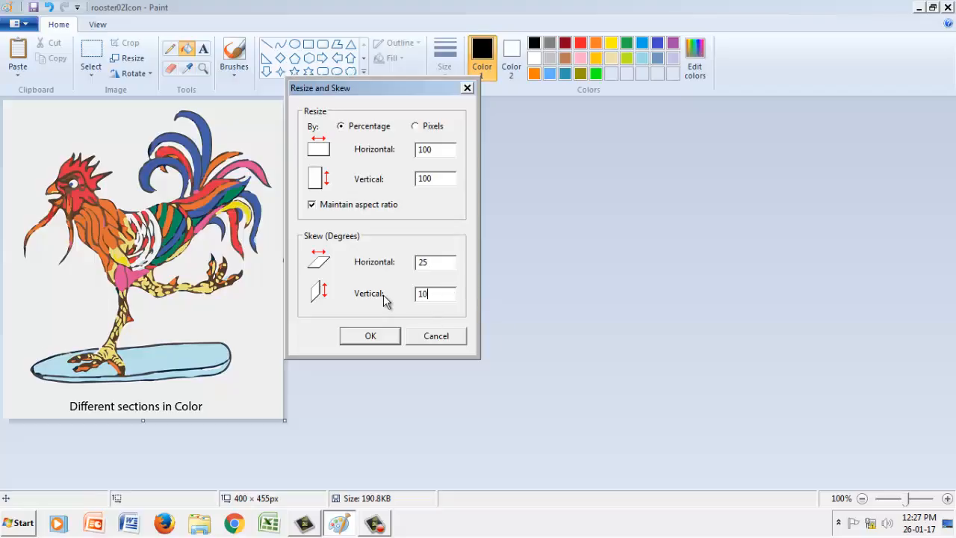
pyautogui.click(377, 338)
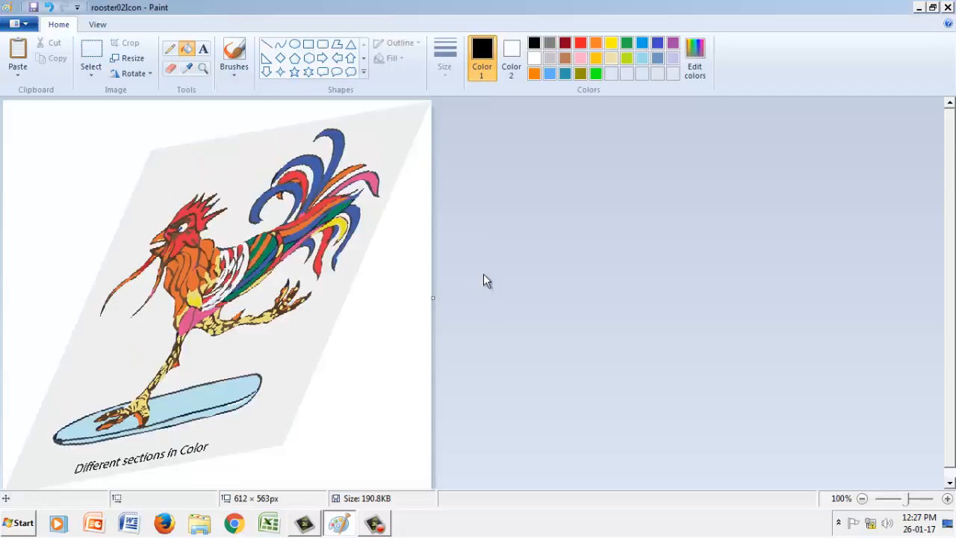
# Undo the vertical and horizontal skew of the rooster picture.
pyautogui.moveTo(954, 172); pyautogui.dragTo(953, 207)
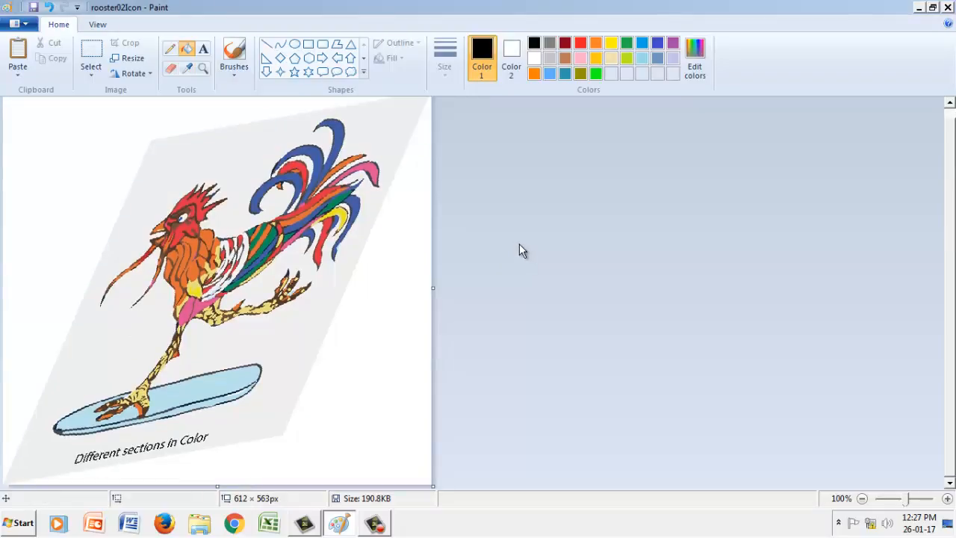
pyautogui.moveTo(953, 129); pyautogui.dragTo(953, 160)
pyautogui.moveTo(951, 109); pyautogui.dragTo(953, 222)
pyautogui.click(50, 7)
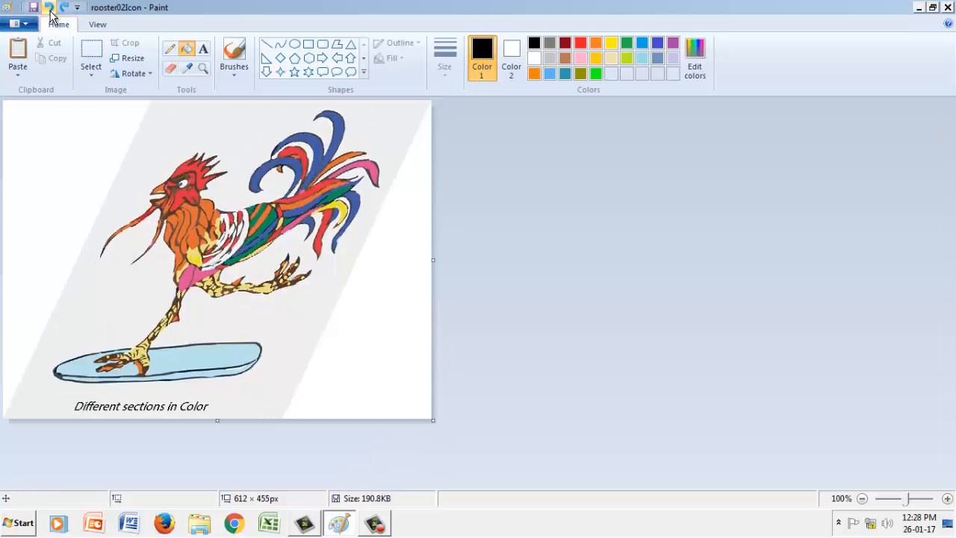
pyautogui.click(50, 7)
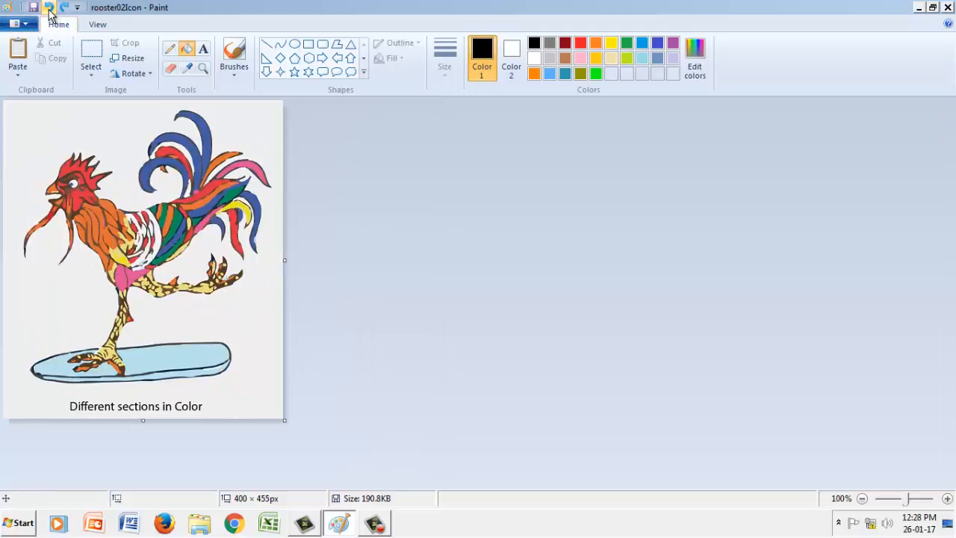
# Rotate the rooster picture right by 90° and by a further 180°.
pyautogui.click(147, 76)
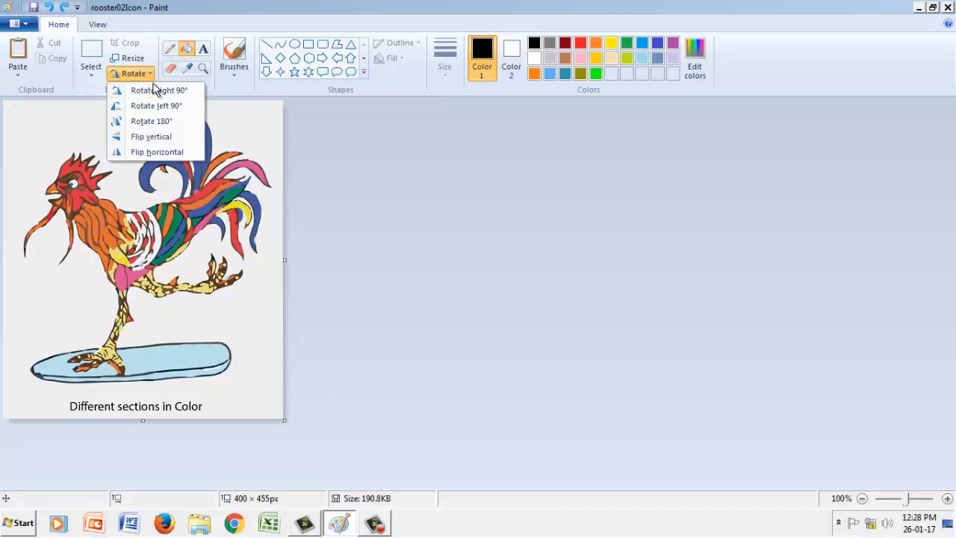
pyautogui.click(157, 92)
pyautogui.click(133, 73)
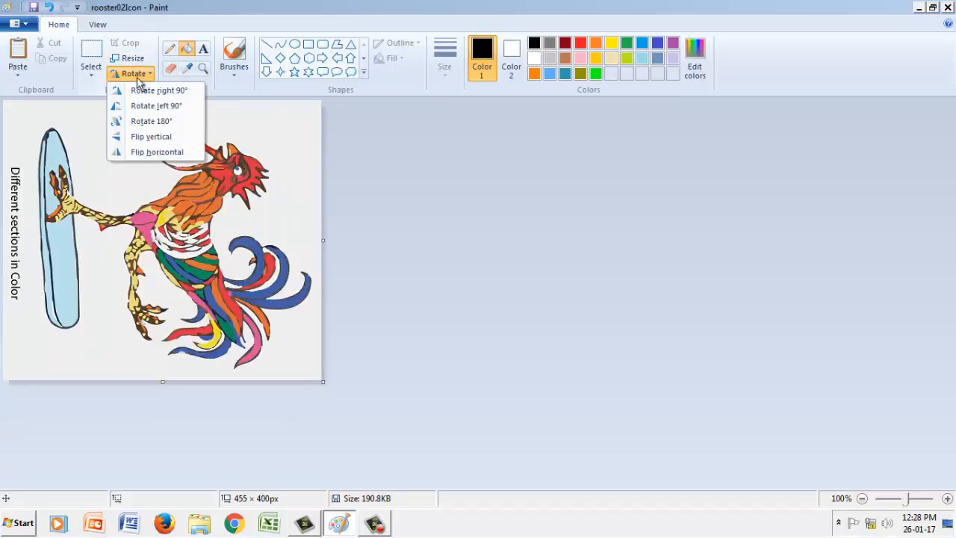
pyautogui.click(155, 116)
# Flip the rotated rooster picture vertically and also horizontally.
pyautogui.click(144, 75)
pyautogui.click(156, 134)
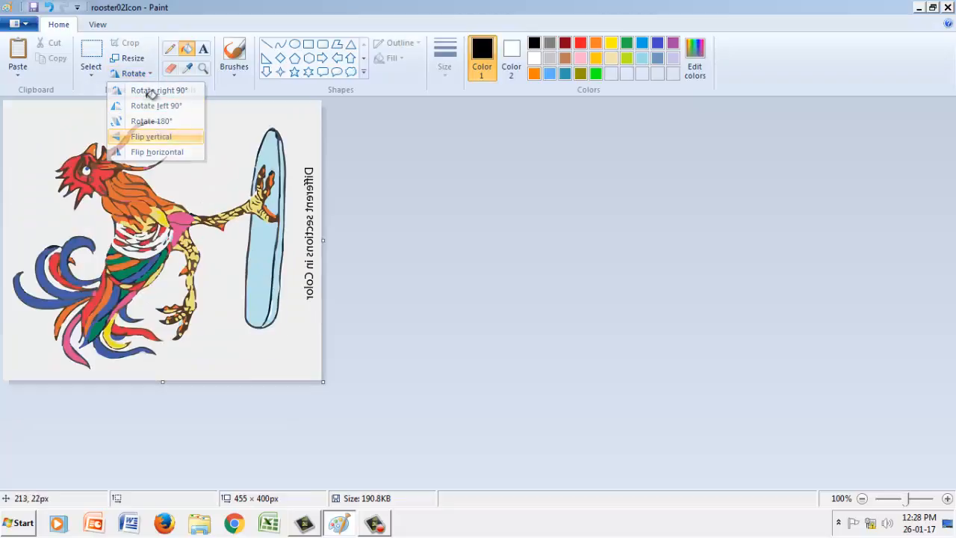
pyautogui.click(133, 74)
pyautogui.click(161, 151)
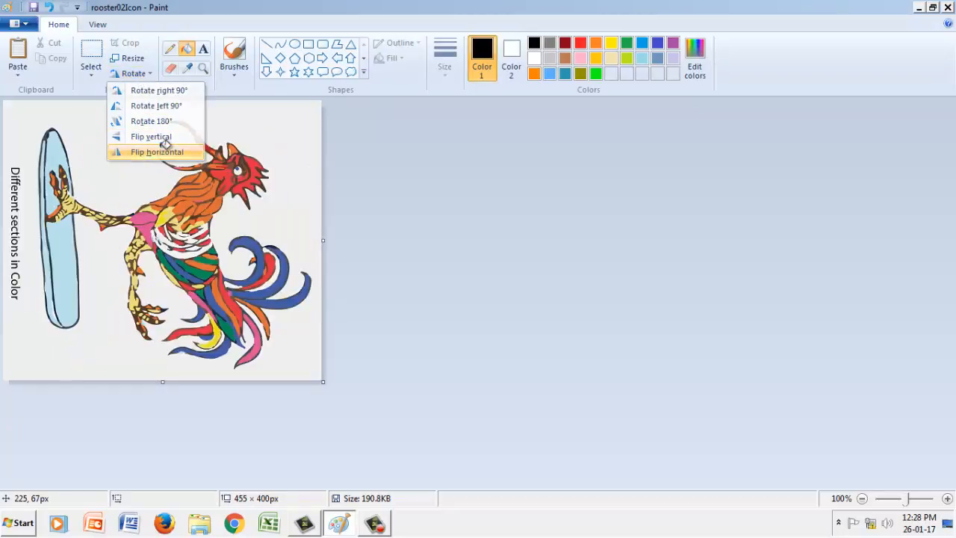
# Rotate the rooster picture right by 90° and flip it vertically.
pyautogui.click(133, 73)
pyautogui.click(159, 91)
pyautogui.click(144, 75)
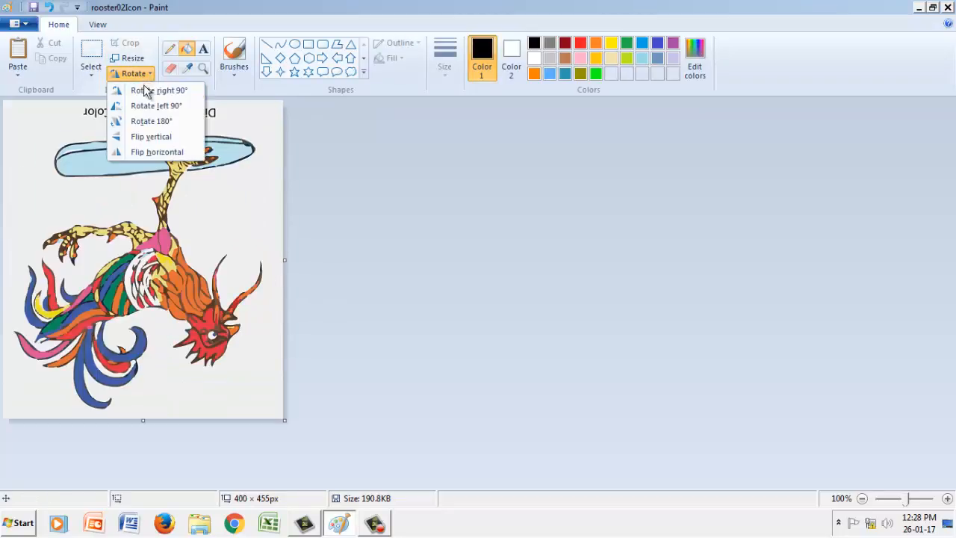
pyautogui.click(158, 134)
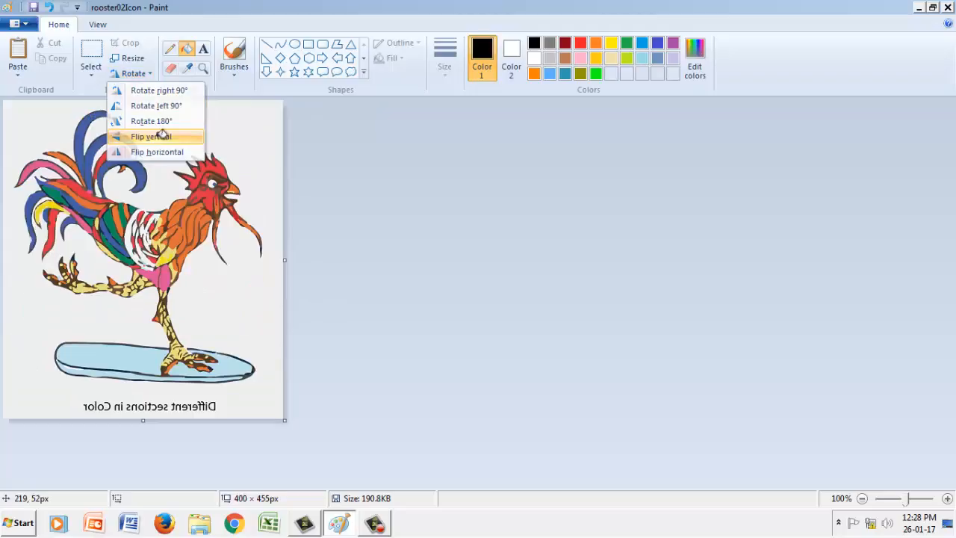
# Flip the rooster picture vertically twice and horizontally once.
pyautogui.click(142, 78)
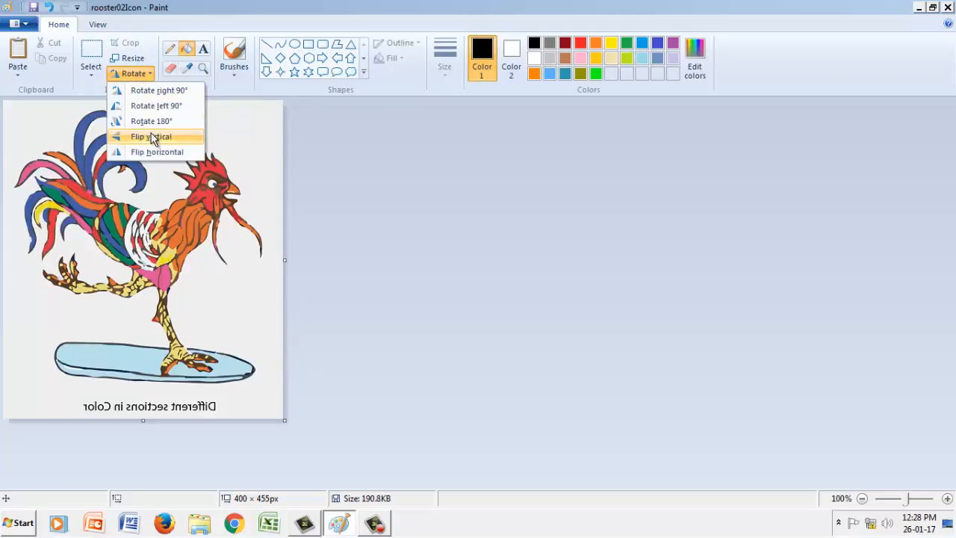
pyautogui.click(151, 137)
pyautogui.click(139, 73)
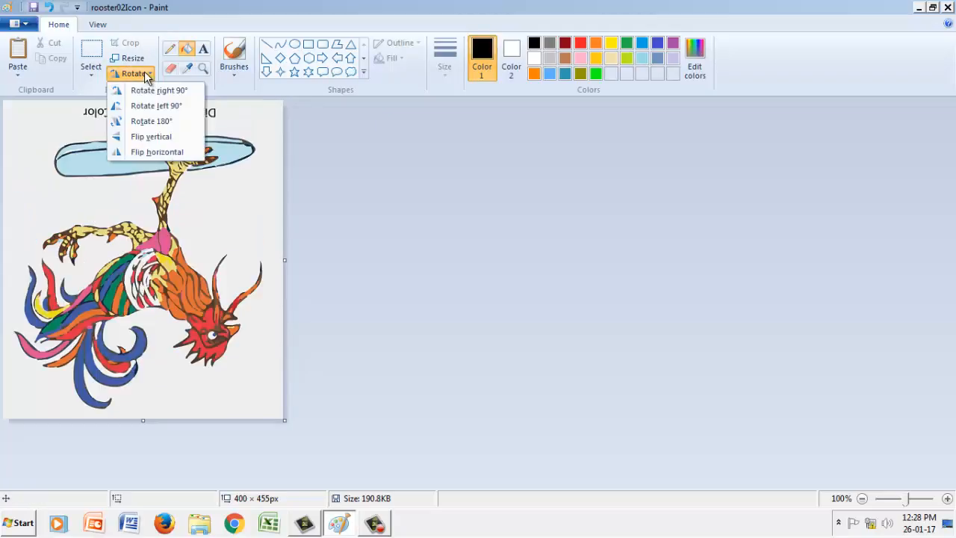
pyautogui.click(157, 136)
pyautogui.click(147, 73)
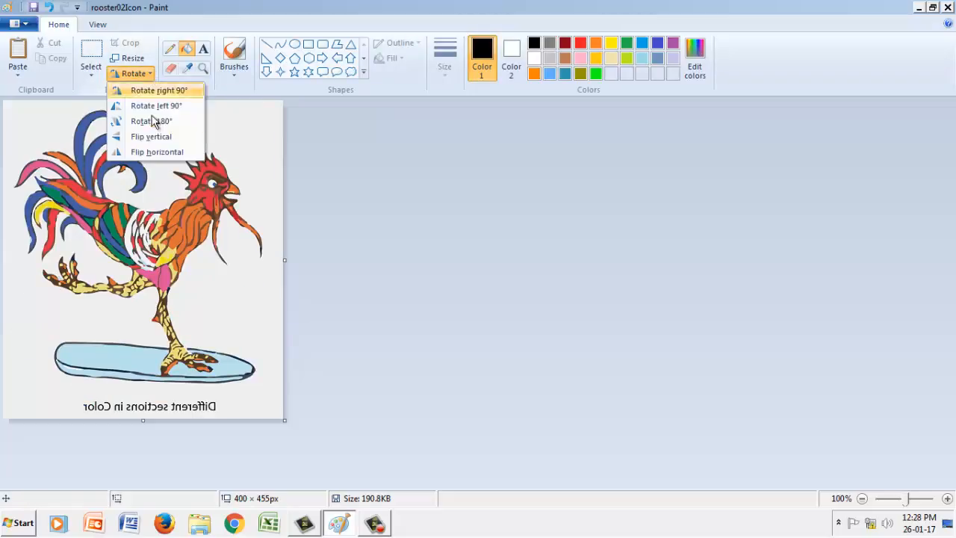
pyautogui.click(156, 152)
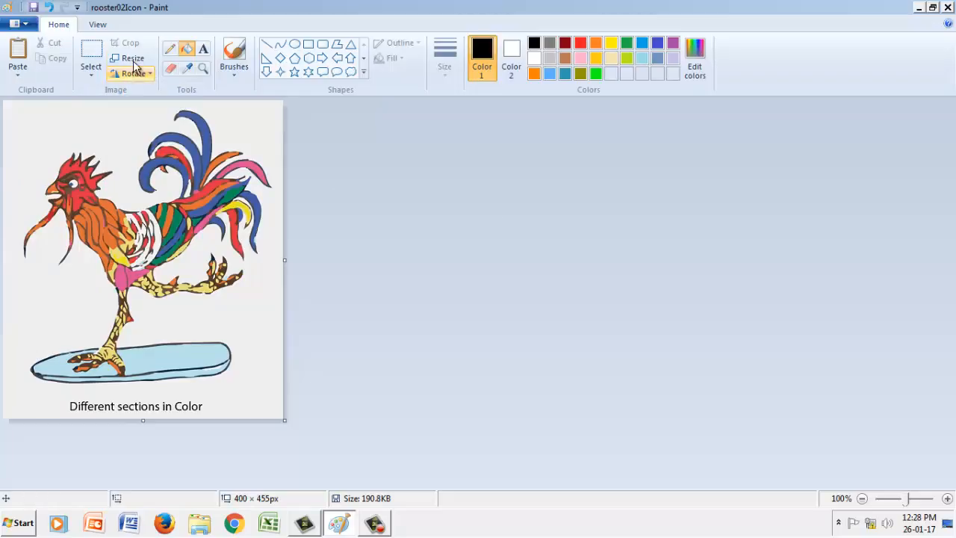
# Paste the picture file SAVE.png from the Word folder into the rooster picture.
pyautogui.click(22, 76)
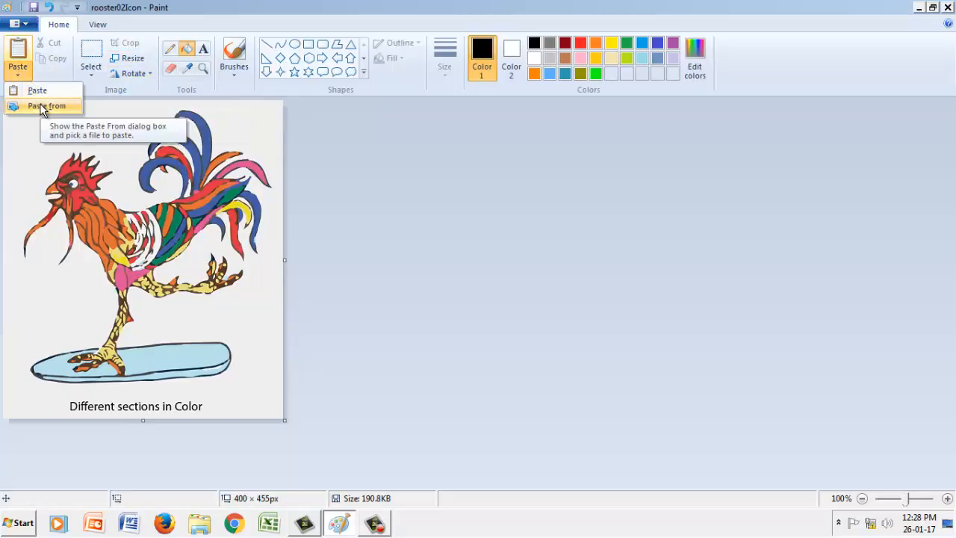
pyautogui.click(47, 109)
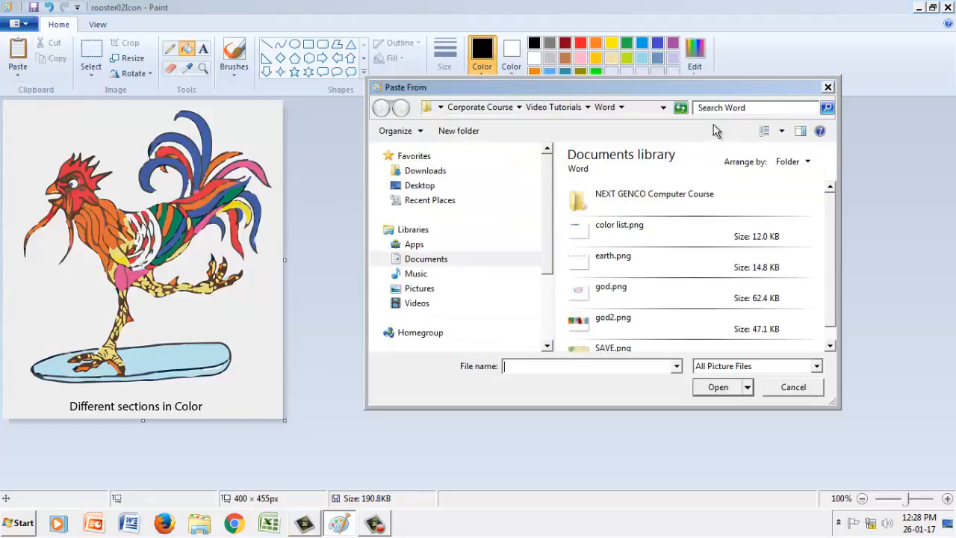
pyautogui.moveTo(708, 88); pyautogui.dragTo(613, 89)
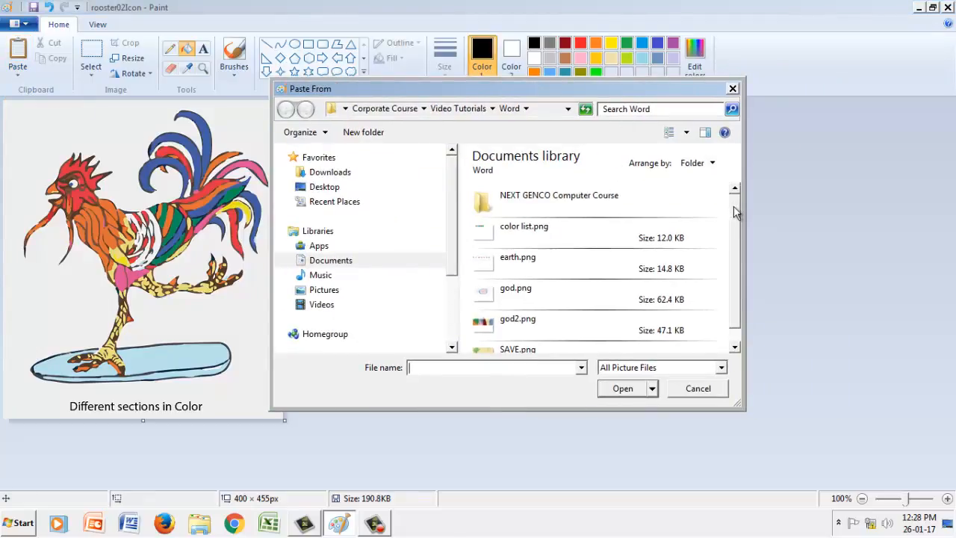
pyautogui.scroll(-1, 718, 280)
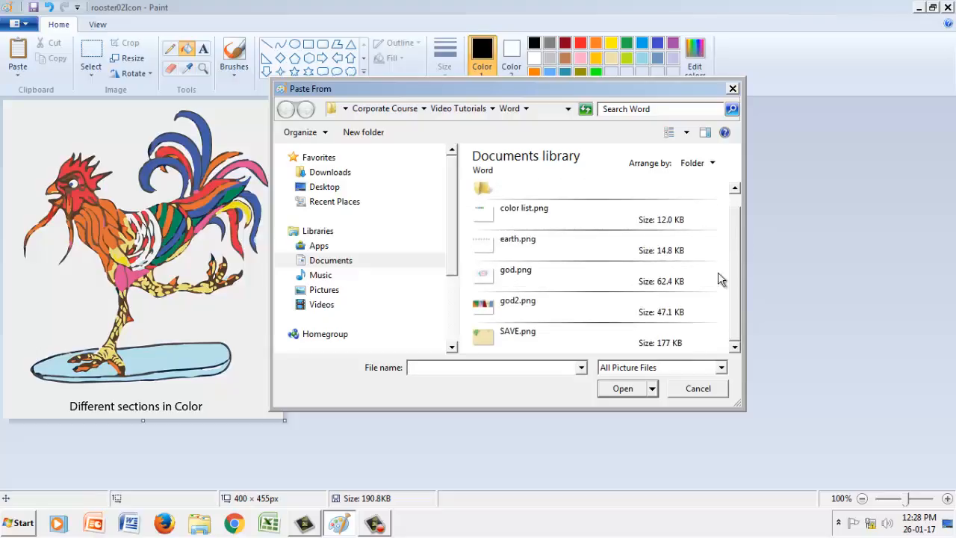
pyautogui.doubleClick(523, 336)
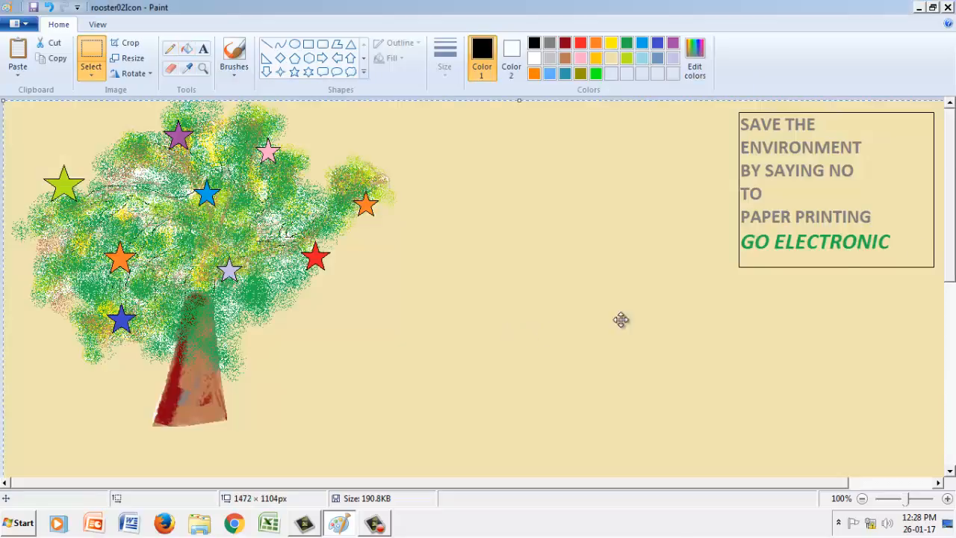
# Move the pasted tree picture to the right of the rooster and turn on transparent selection.
pyautogui.moveTo(950, 144); pyautogui.dragTo(953, 106)
pyautogui.moveTo(182, 102); pyautogui.dragTo(445, 158)
pyautogui.click(91, 75)
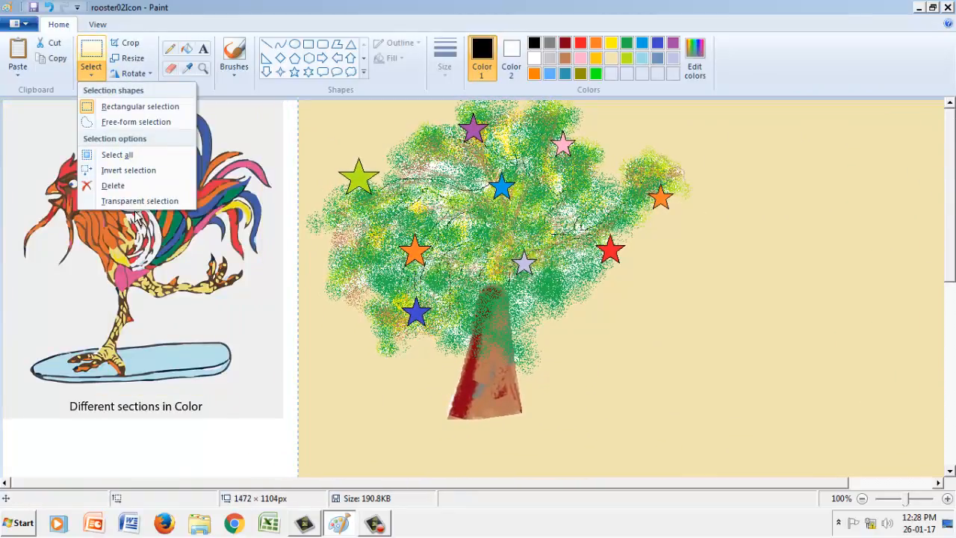
pyautogui.click(136, 203)
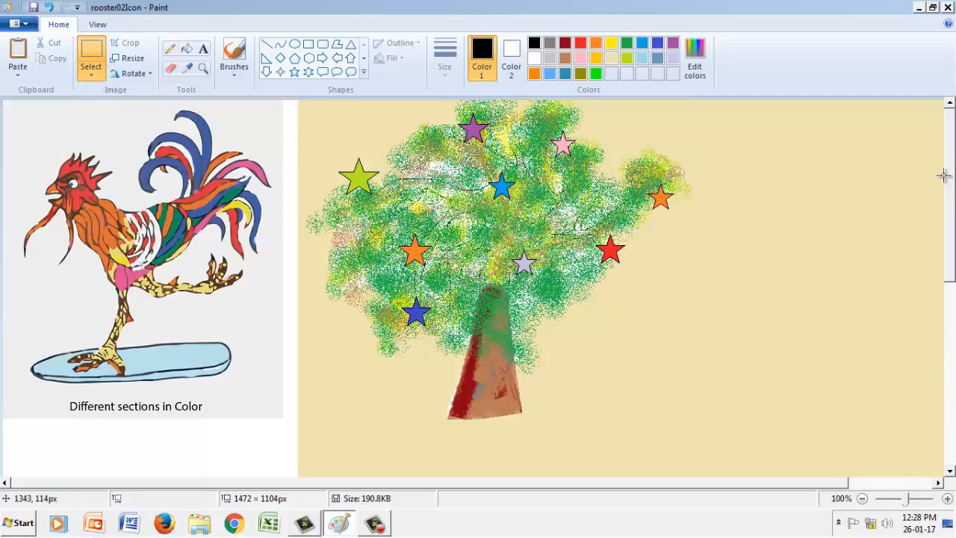
pyautogui.moveTo(949, 173); pyautogui.dragTo(949, 357)
pyautogui.moveTo(822, 483); pyautogui.dragTo(902, 482)
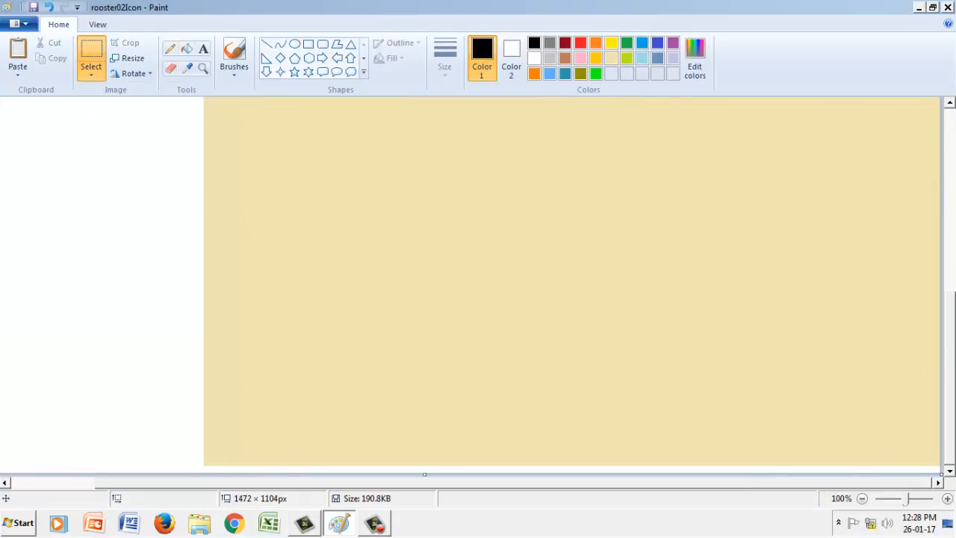
# Crop the picture to an area of about 1021 × 484 px containing the whole rooster and the tree.
pyautogui.scroll(10, 886, 363)
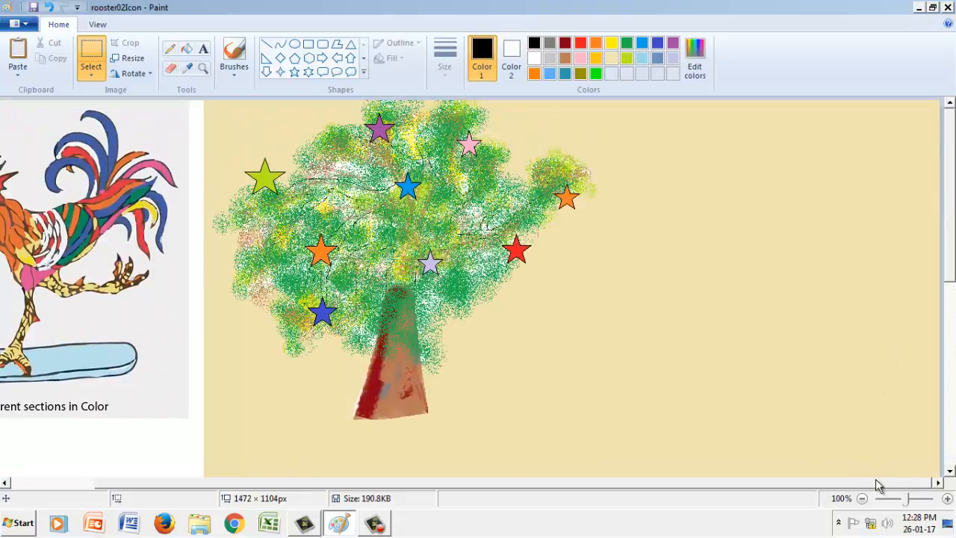
pyautogui.moveTo(913, 485); pyautogui.dragTo(842, 486)
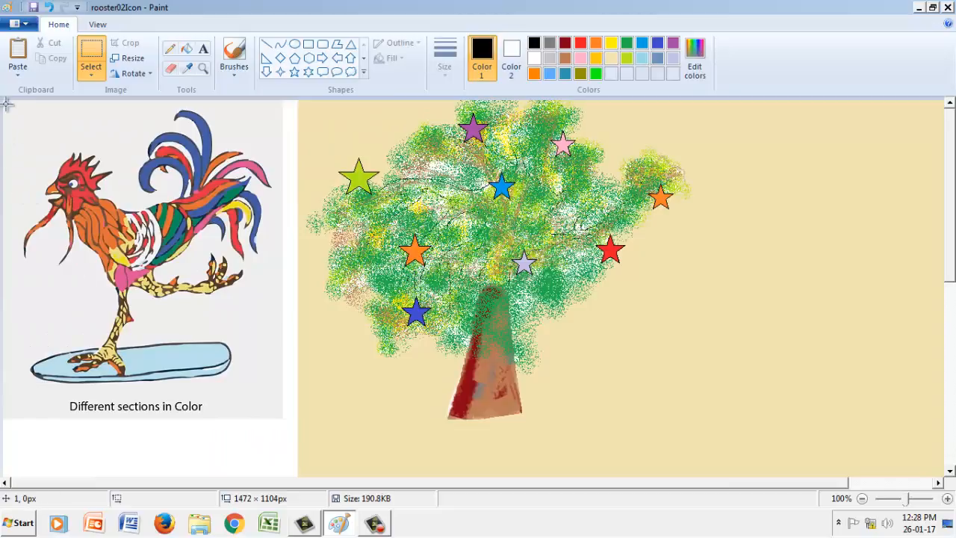
pyautogui.moveTo(3, 102); pyautogui.dragTo(721, 435)
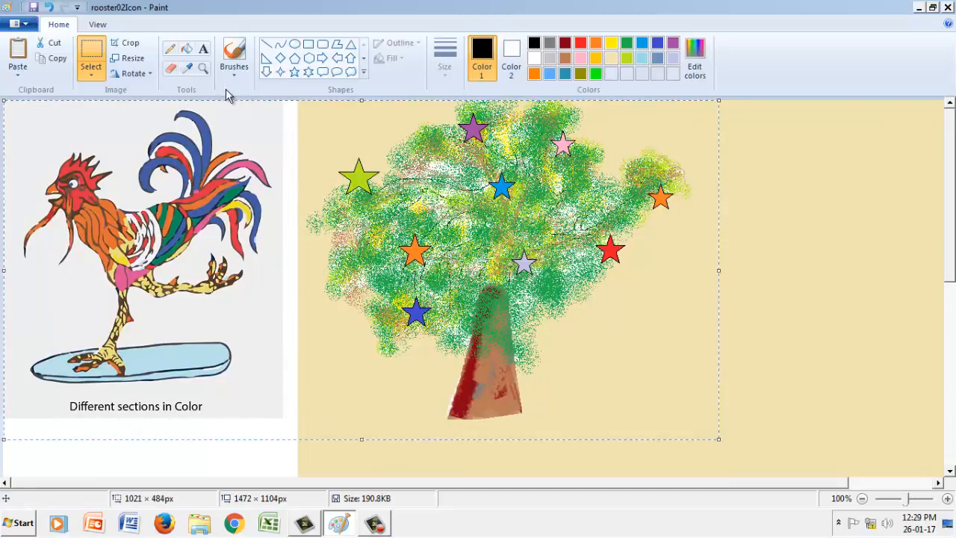
pyautogui.click(125, 42)
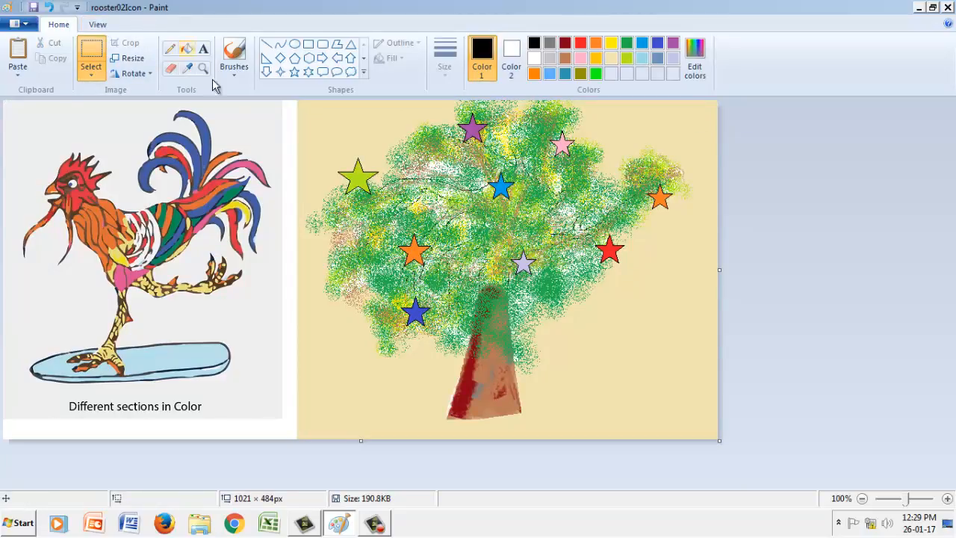
# Examine the file formats offered for saving the picture under another type.
pyautogui.click(18, 23)
pyautogui.moveTo(70, 136)
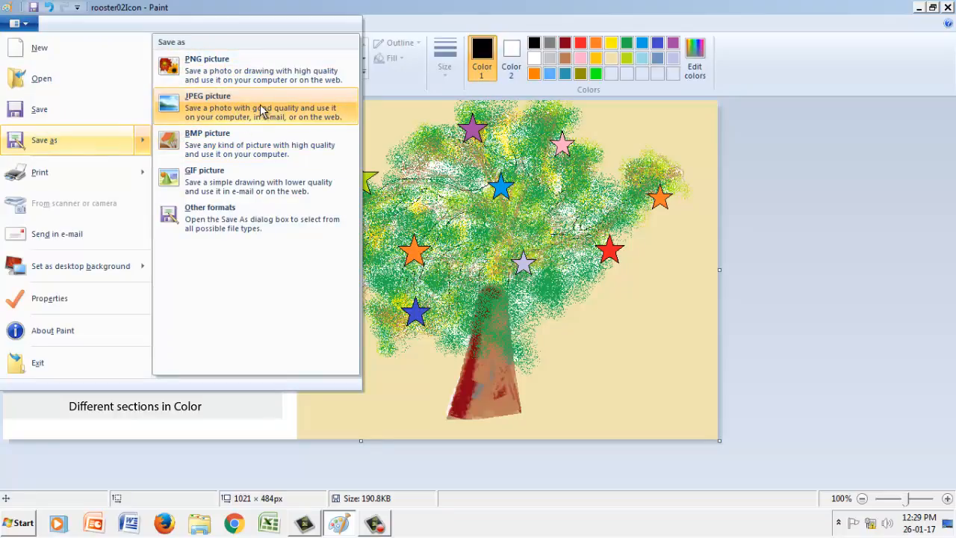
pyautogui.click(825, 84)
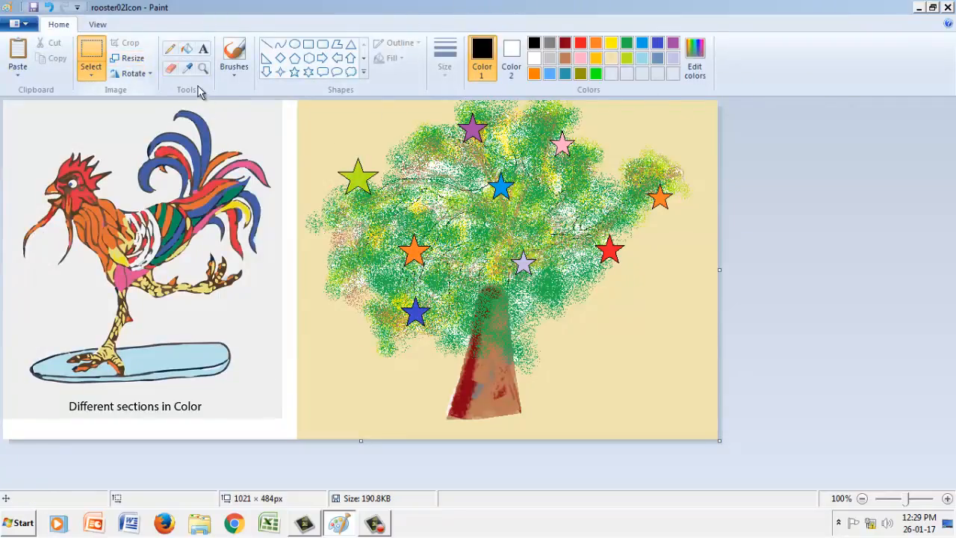
# View the cropped picture in full screen and return to the editing window.
pyautogui.click(99, 30)
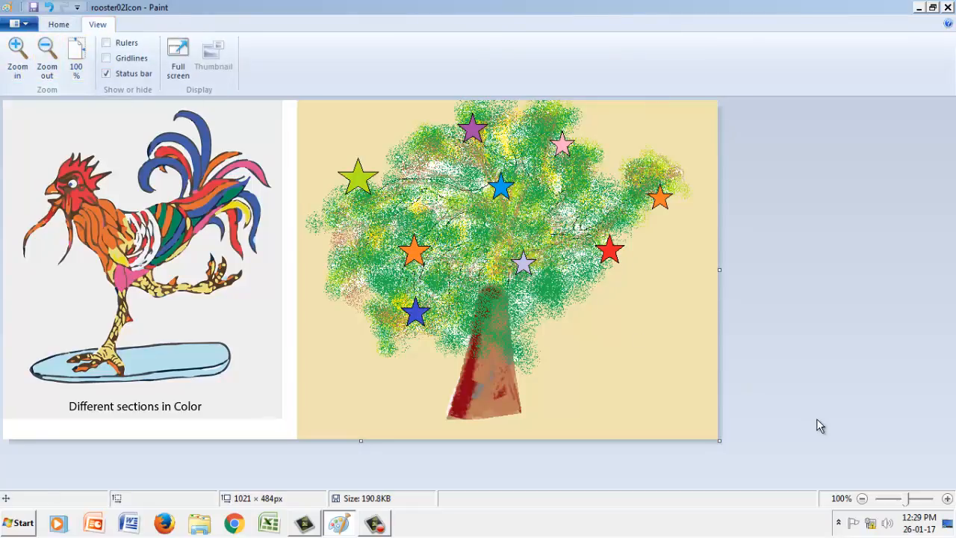
pyautogui.click(179, 59)
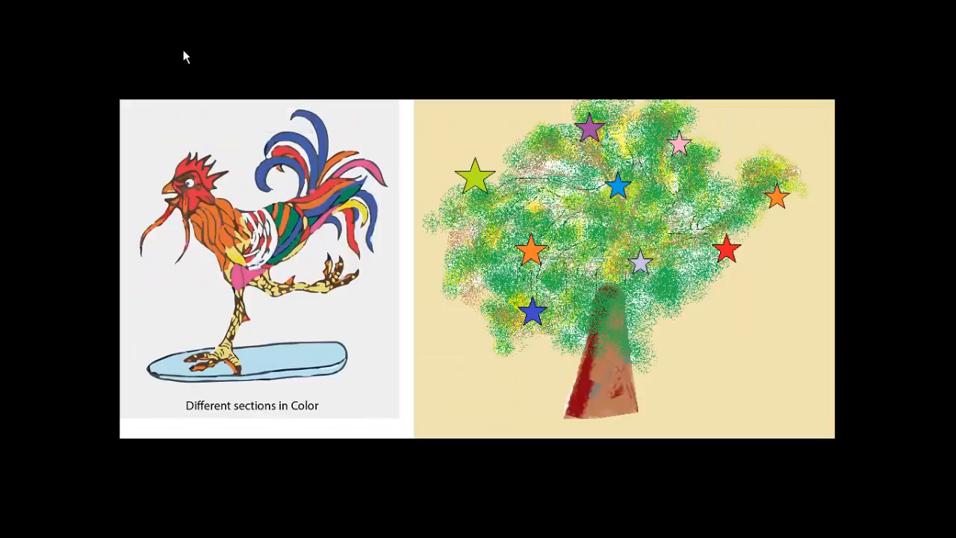
pyautogui.click(187, 57)
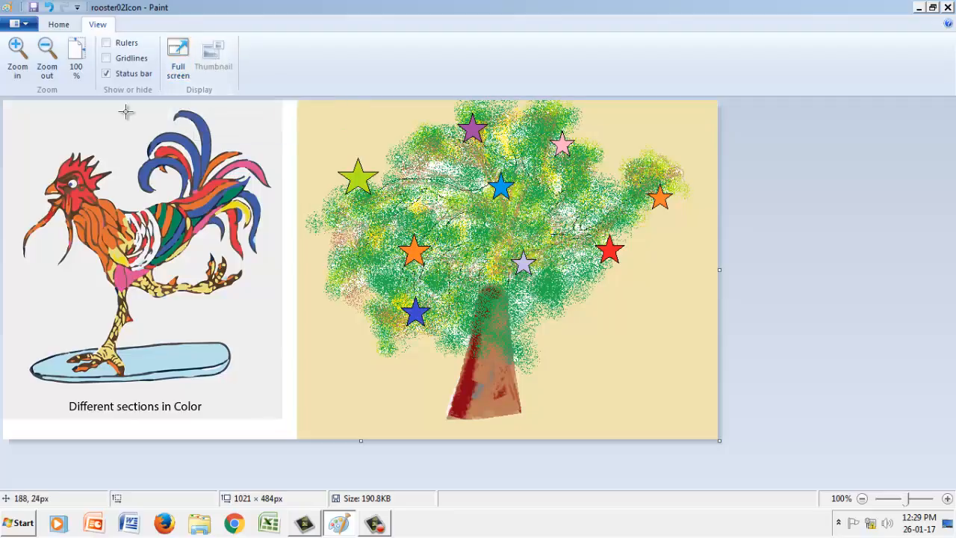
pyautogui.moveTo(121, 110); pyautogui.dragTo(264, 193)
pyautogui.click(73, 127)
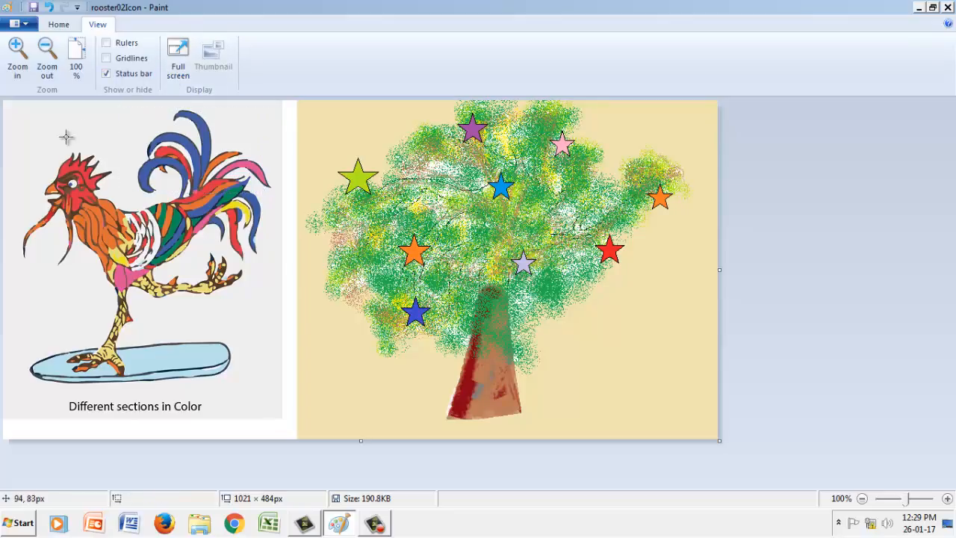
pyautogui.click(59, 24)
pyautogui.click(97, 24)
pyautogui.moveTo(88, 151); pyautogui.dragTo(259, 306)
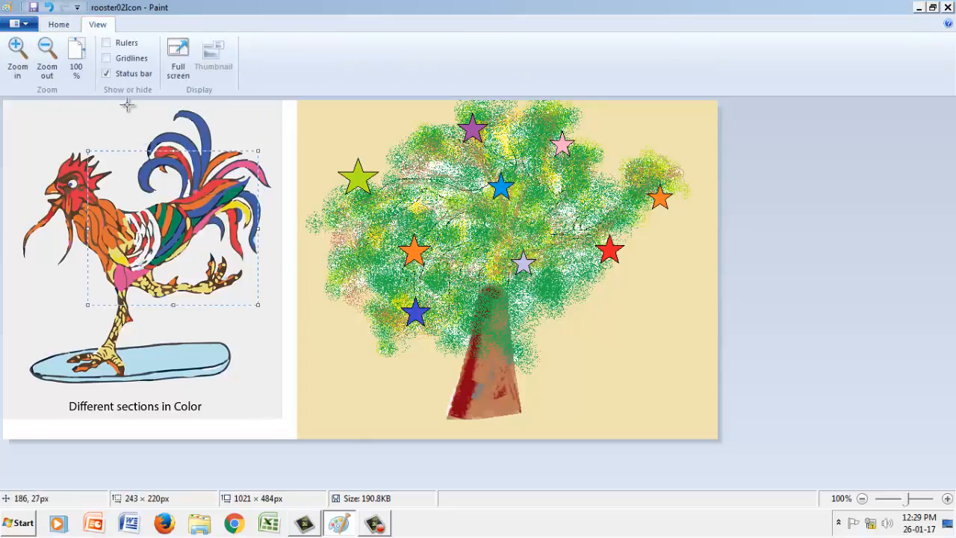
# Show and hide the rulers, and switch the status bar's display off and on again.
pyautogui.click(117, 59)
pyautogui.click(118, 44)
pyautogui.click(120, 59)
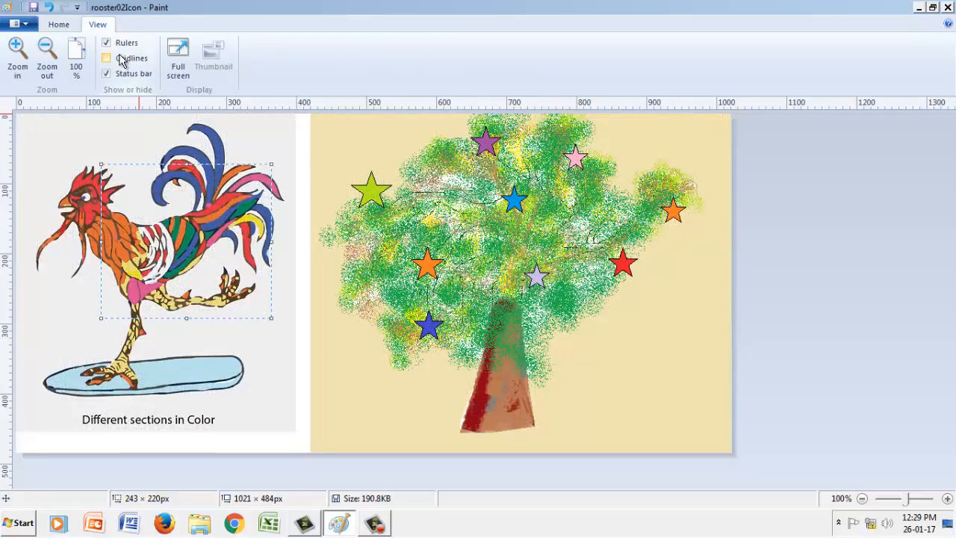
pyautogui.click(117, 45)
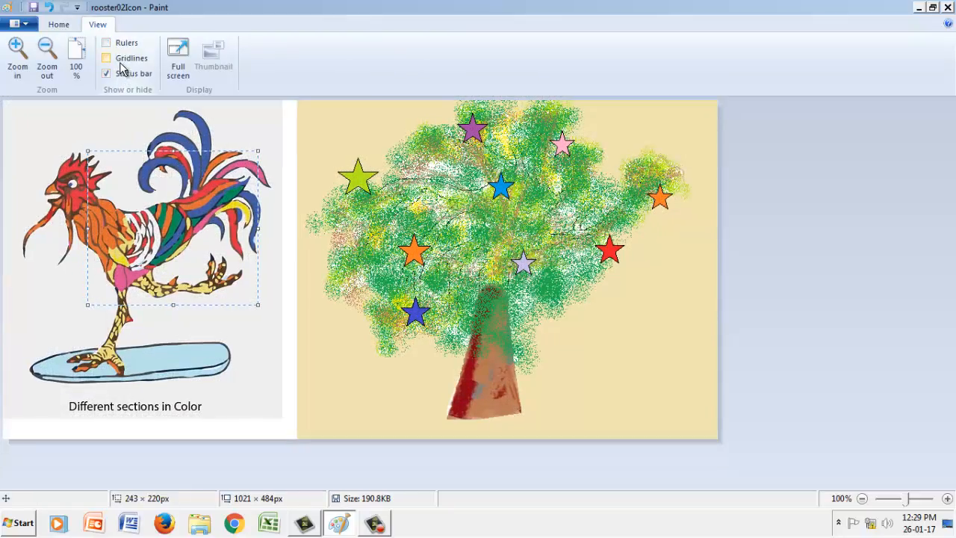
pyautogui.click(121, 64)
pyautogui.click(121, 66)
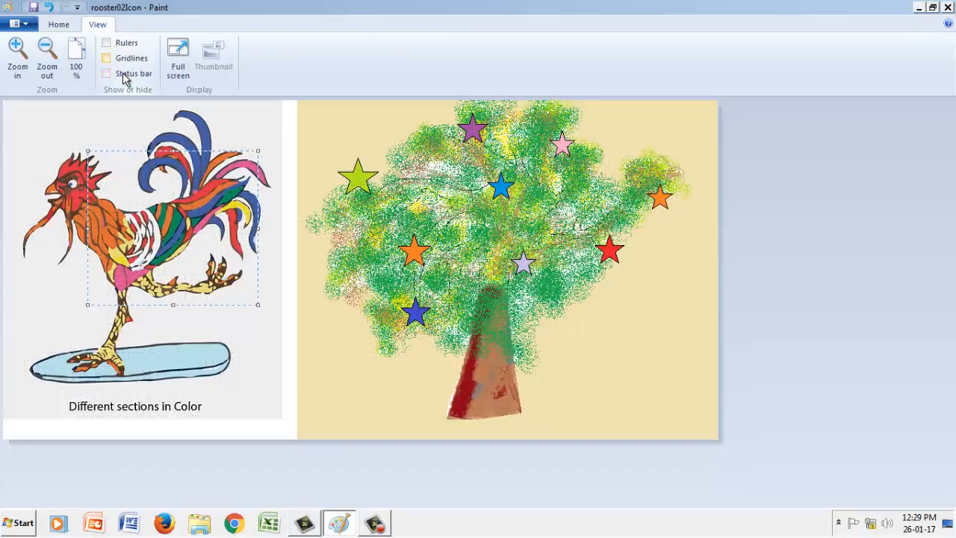
# Invert the colors of a rectangular area of about 340 × 287 px over the rooster's body and tail.
pyautogui.click(60, 25)
pyautogui.moveTo(95, 125); pyautogui.dragTo(334, 327)
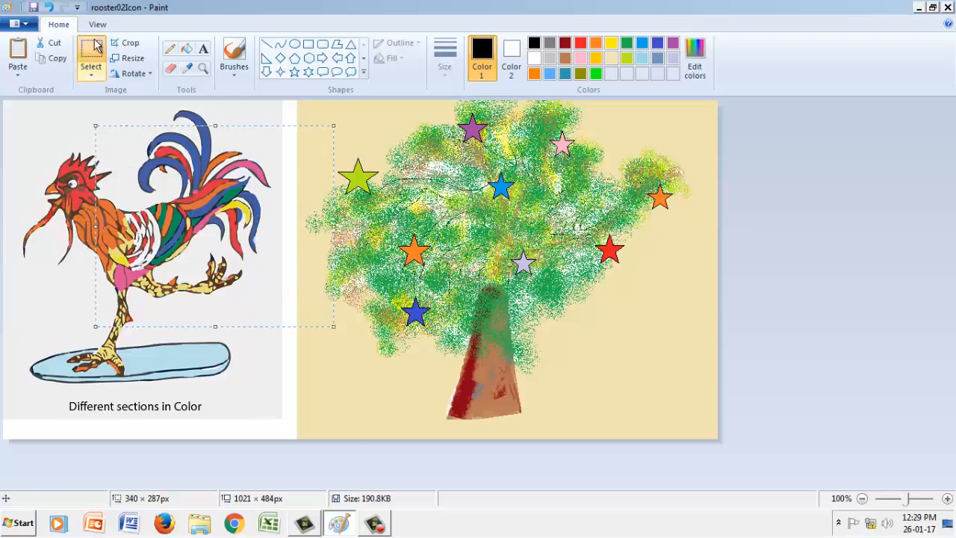
pyautogui.click(97, 24)
pyautogui.rightClick(180, 128)
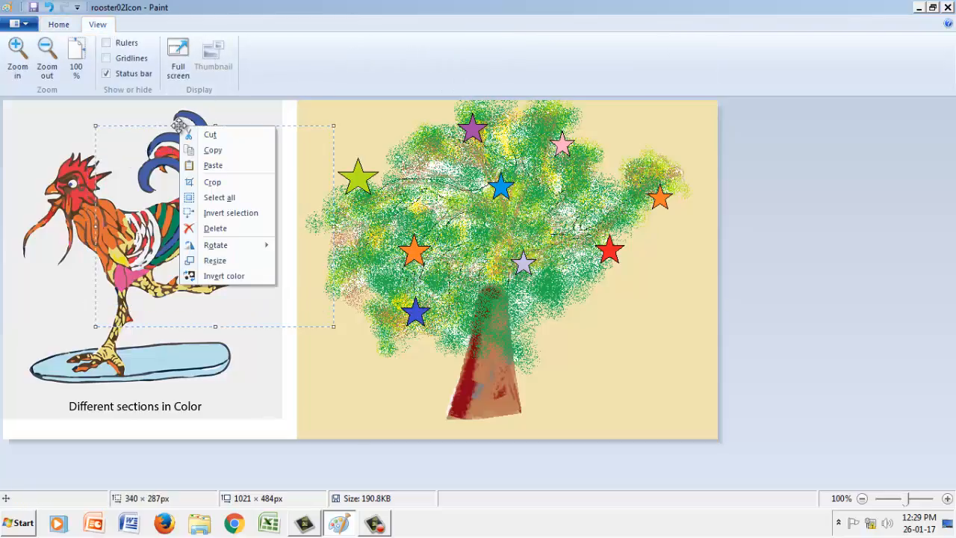
pyautogui.click(233, 277)
pyautogui.click(53, 141)
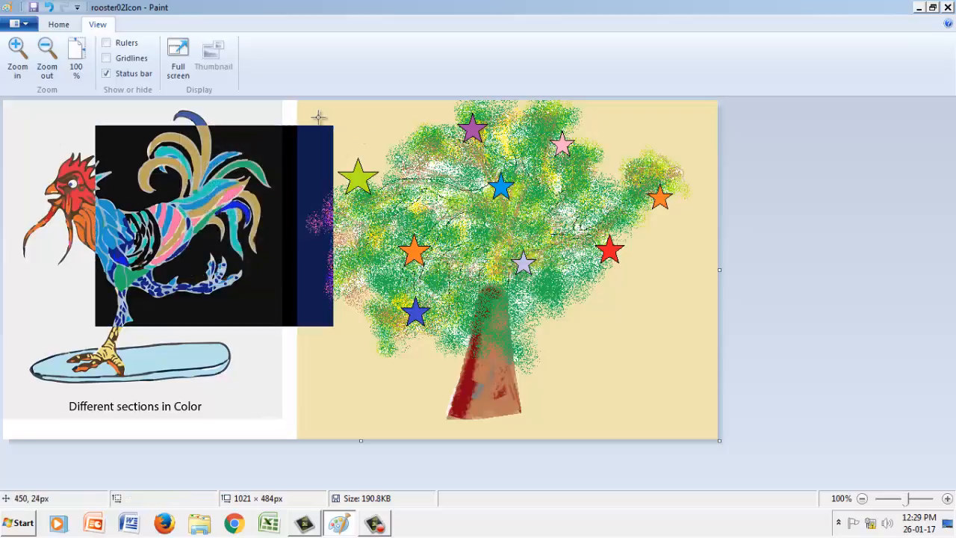
# Invert the colors of an area of about 249 × 263 px over the left part of the tree's crown.
pyautogui.moveTo(318, 117); pyautogui.dragTo(493, 302)
pyautogui.rightClick(388, 203)
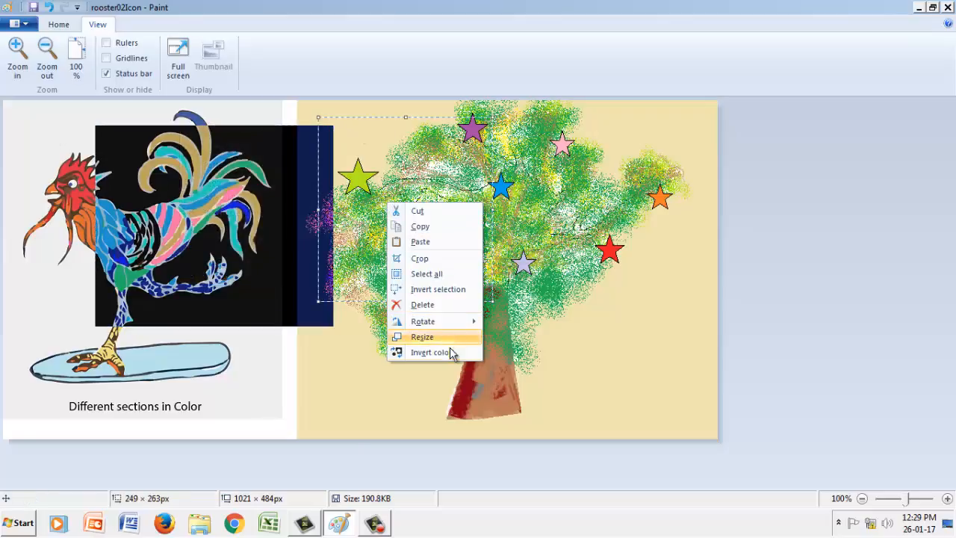
pyautogui.click(446, 351)
# Invert the colors of an area of about 600 × 401 px spanning the rooster's tail and most of the tree.
pyautogui.moveTo(615, 134); pyautogui.dragTo(195, 412)
pyautogui.rightClick(293, 285)
pyautogui.moveTo(354, 404)
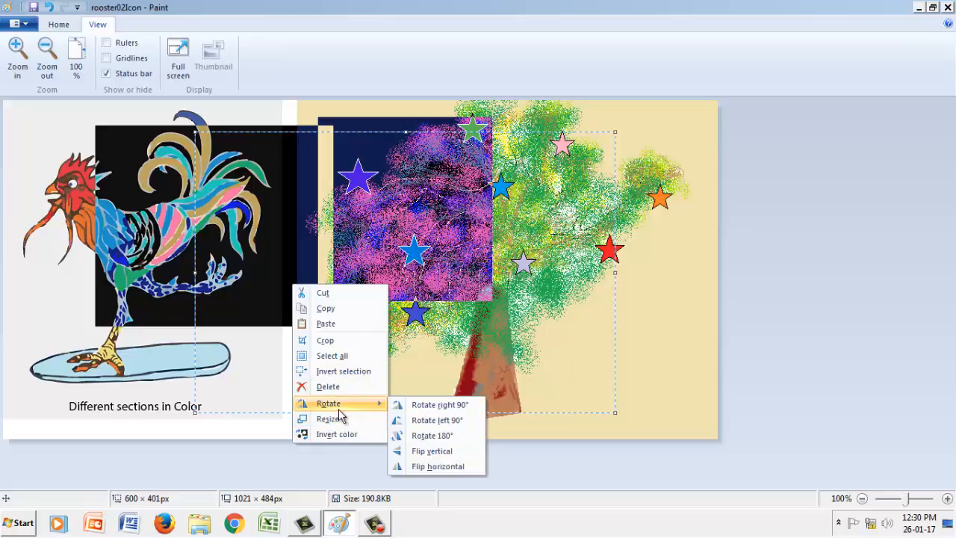
pyautogui.click(340, 431)
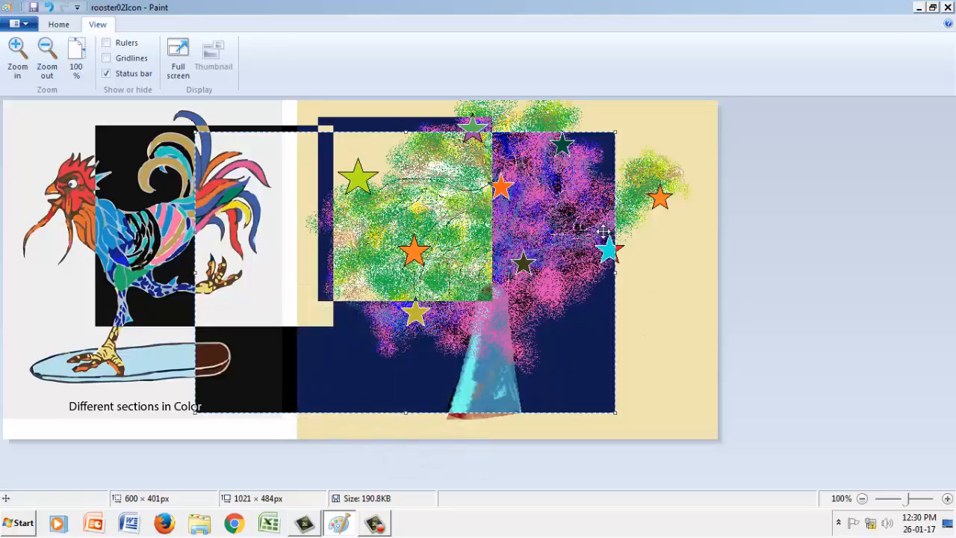
pyautogui.click(30, 121)
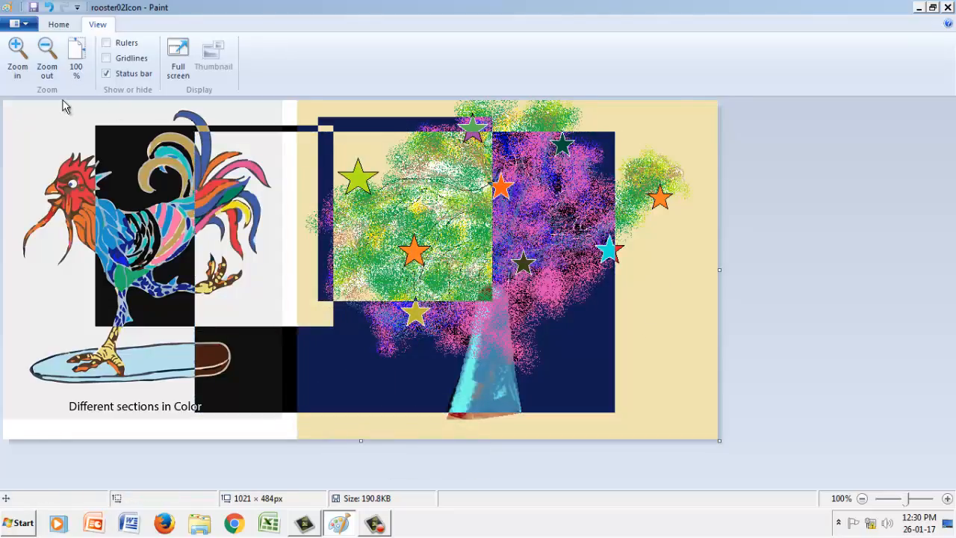
# Undo all three color inversions on the rooster and tree picture.
pyautogui.click(58, 25)
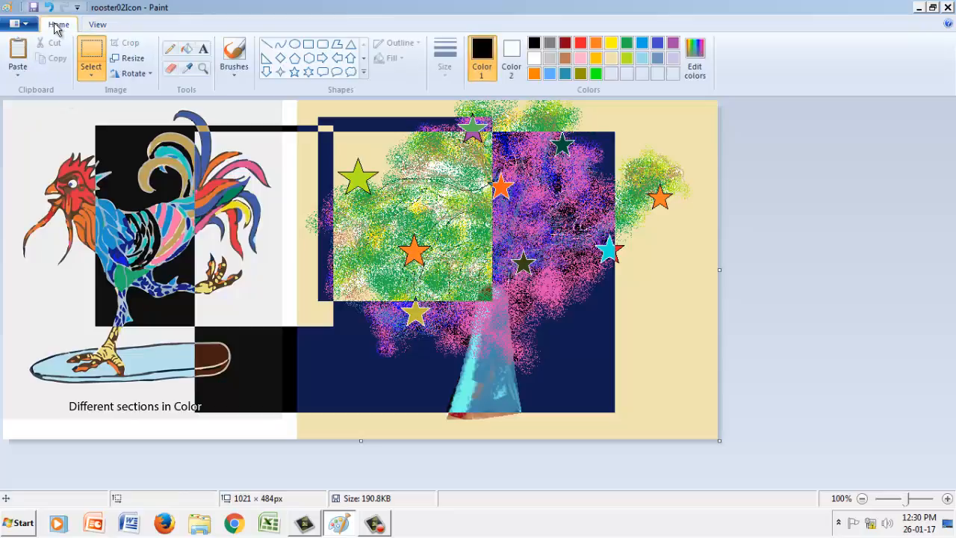
pyautogui.click(49, 7)
pyautogui.click(49, 7)
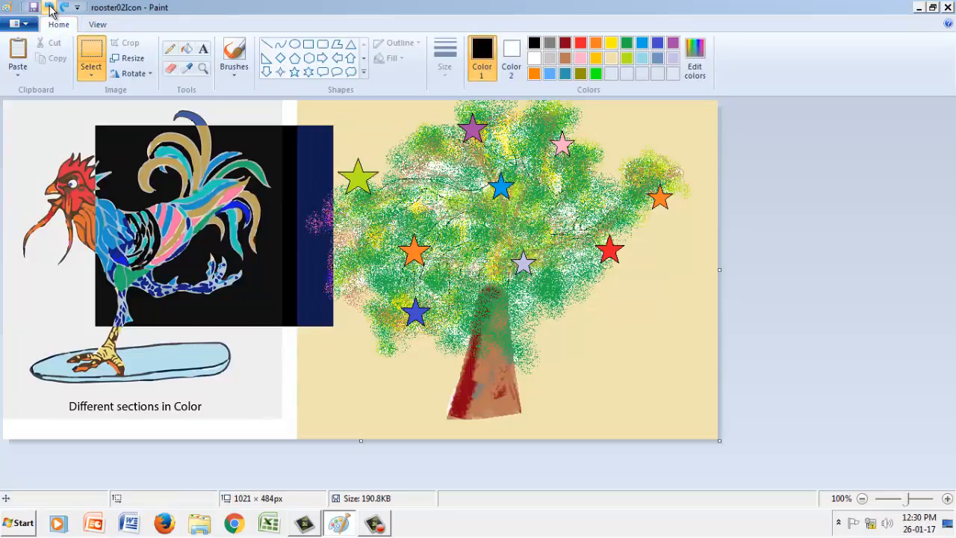
pyautogui.click(49, 7)
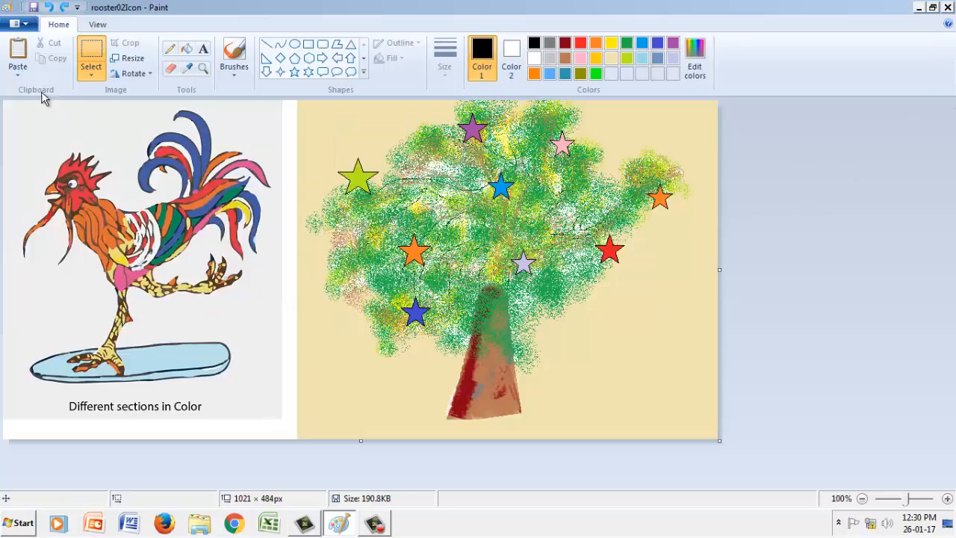
# Examine the file commands for printing, e-mailing and setting the picture as desktop background.
pyautogui.click(25, 25)
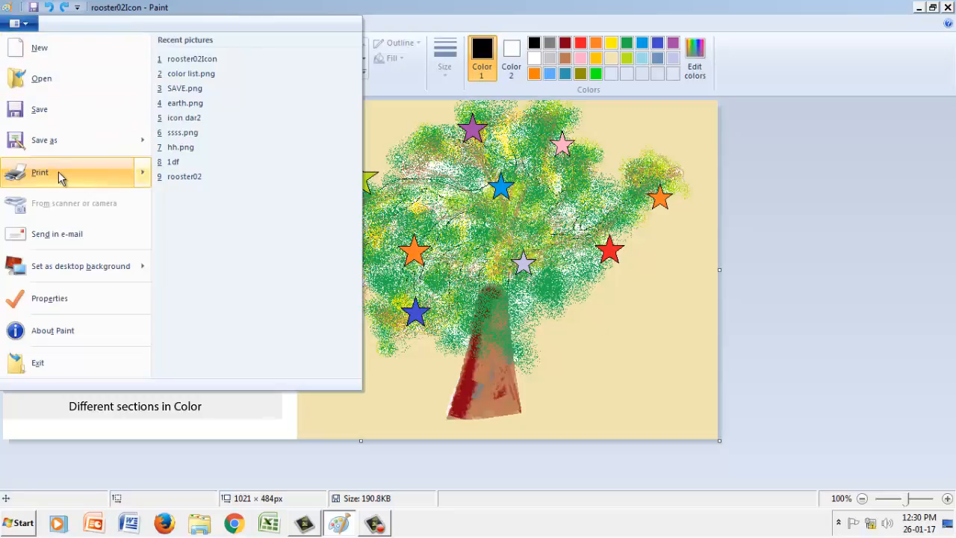
pyautogui.moveTo(74, 278)
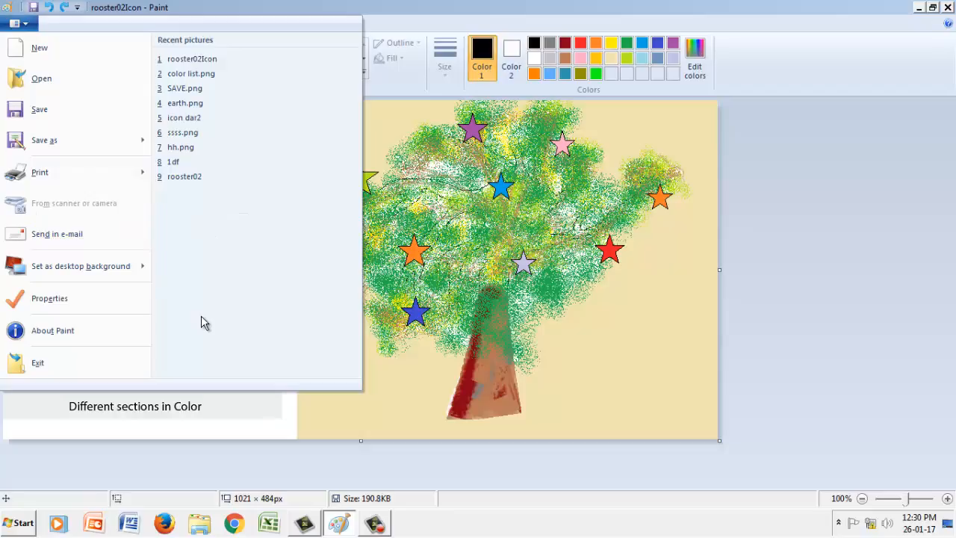
pyautogui.click(513, 9)
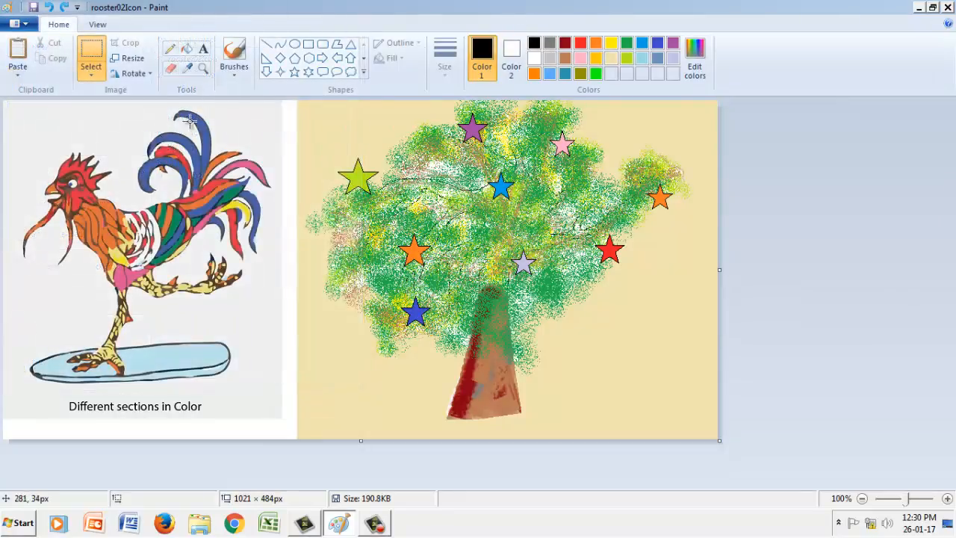